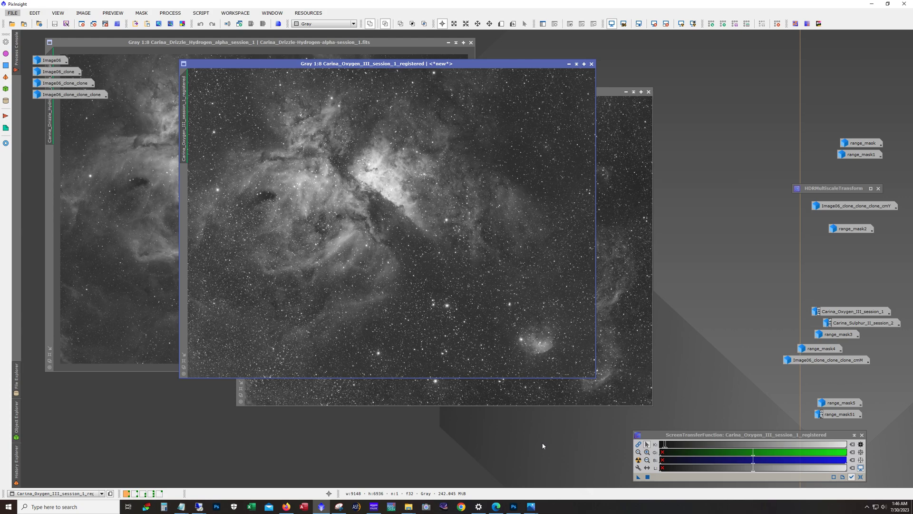
click(286, 506)
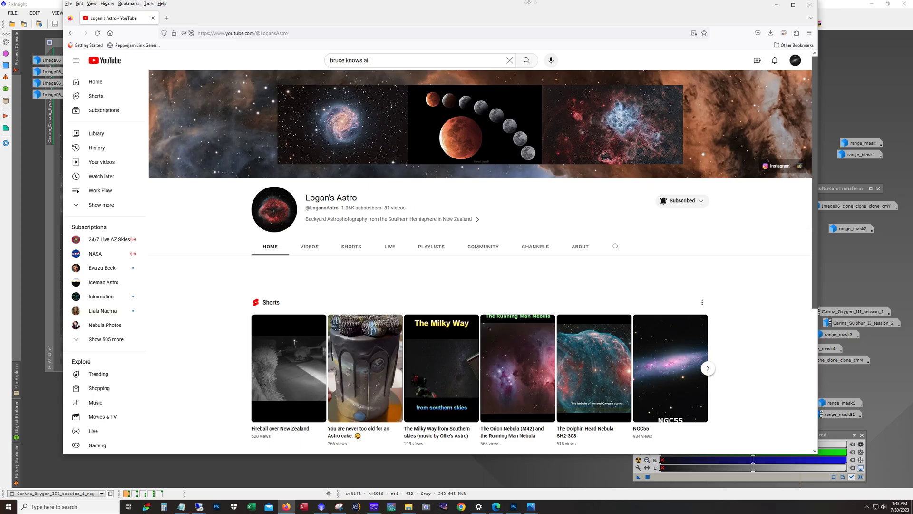
click(777, 5)
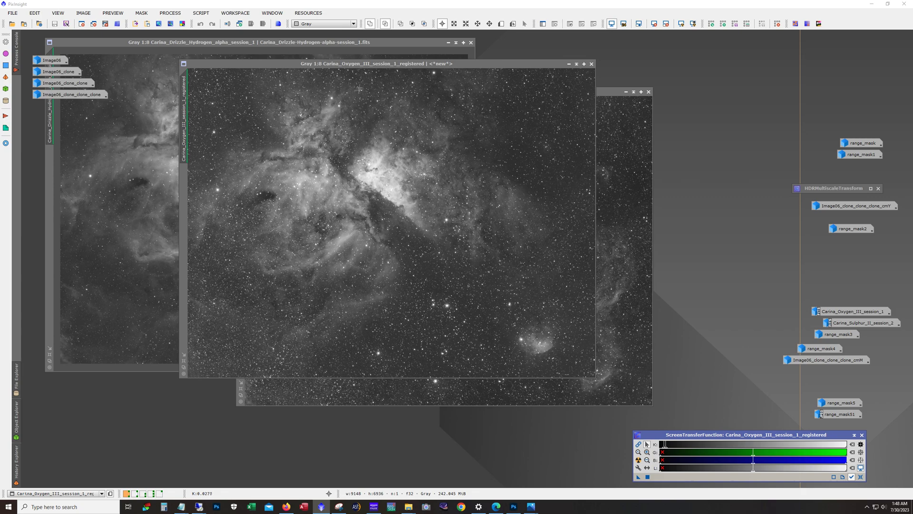
Zoom and pan across the Oxygen III frame to inspect it, then iconize it
scroll(338, 167, up, 2)
scroll(338, 167, up, 4)
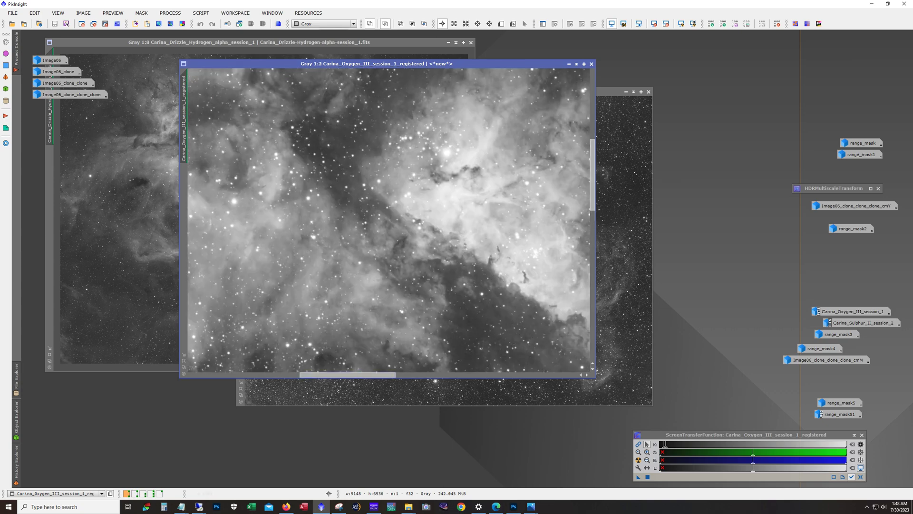
drag(364, 375, 401, 379)
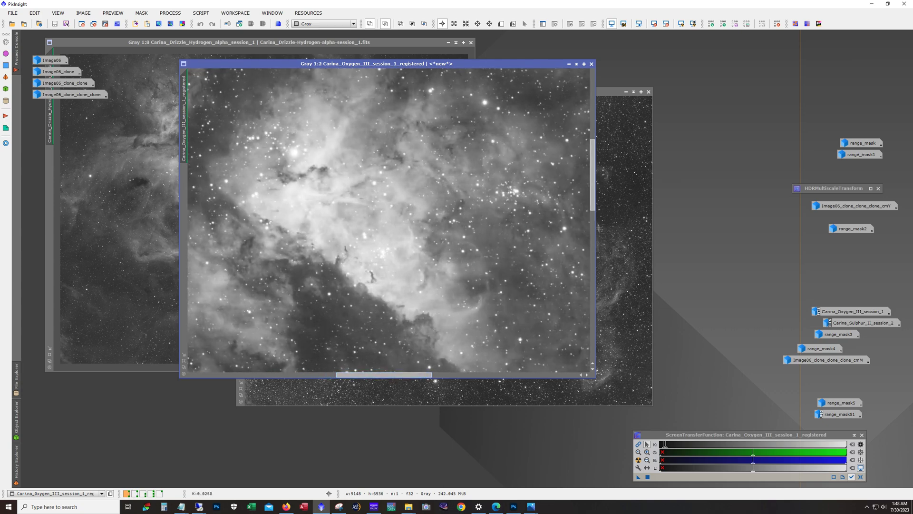
drag(593, 210, 593, 294)
scroll(571, 214, down, 5)
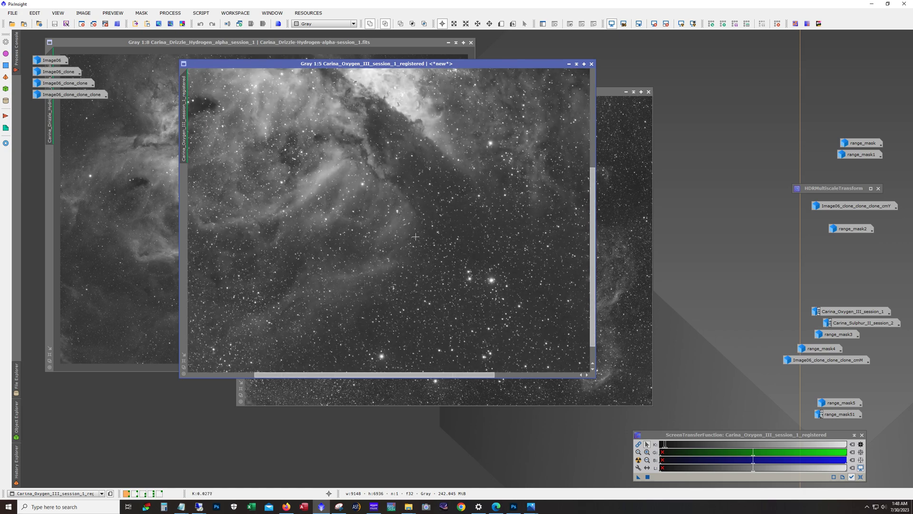
click(568, 64)
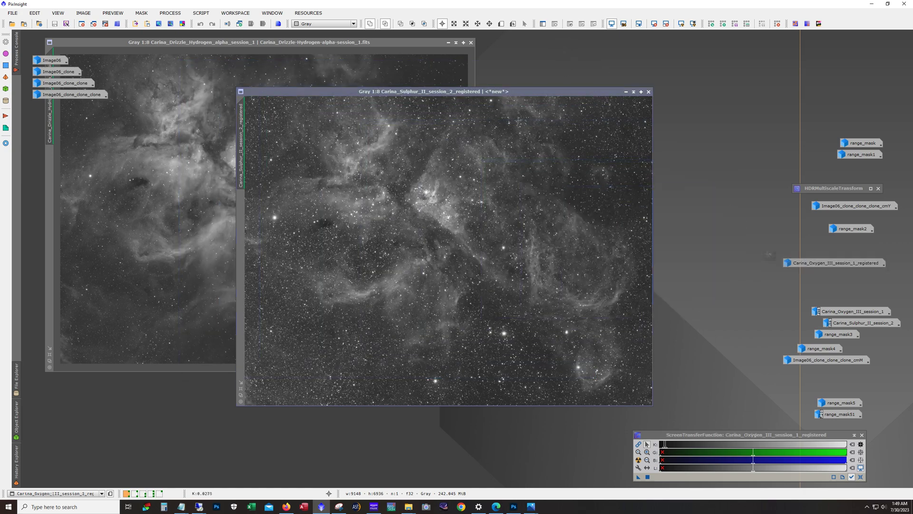
Reposition the Sulphur II window and zoom and pan through it to inspect detail
drag(433, 90, 405, 77)
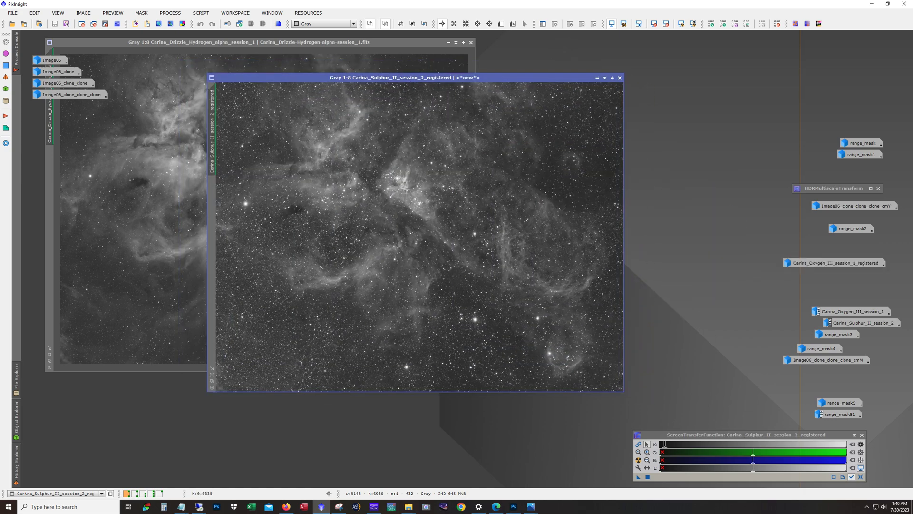
scroll(404, 214, up, 5)
scroll(404, 214, up, 1)
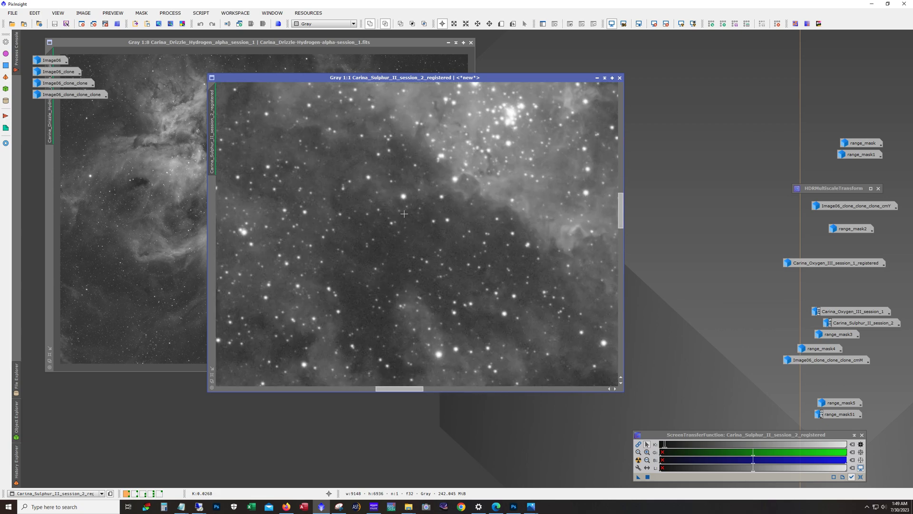
scroll(624, 197, up, 1)
drag(620, 190, 620, 102)
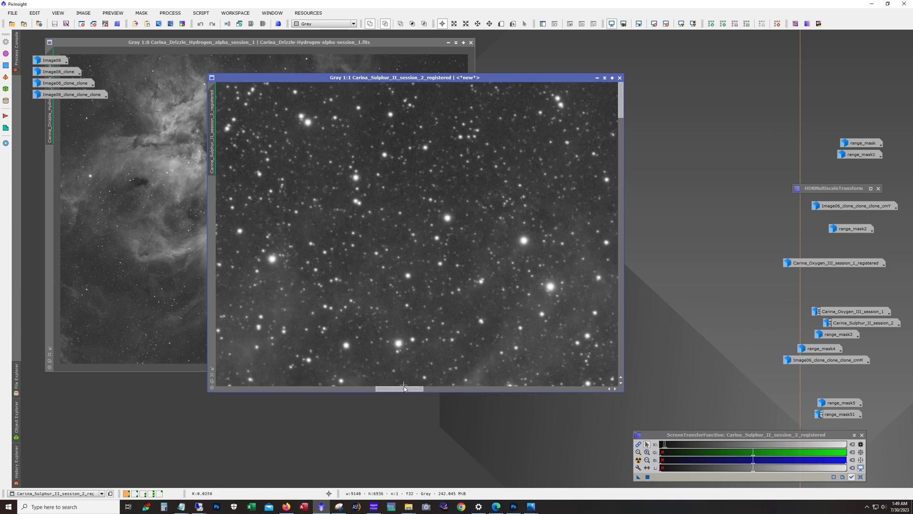
drag(404, 388, 218, 403)
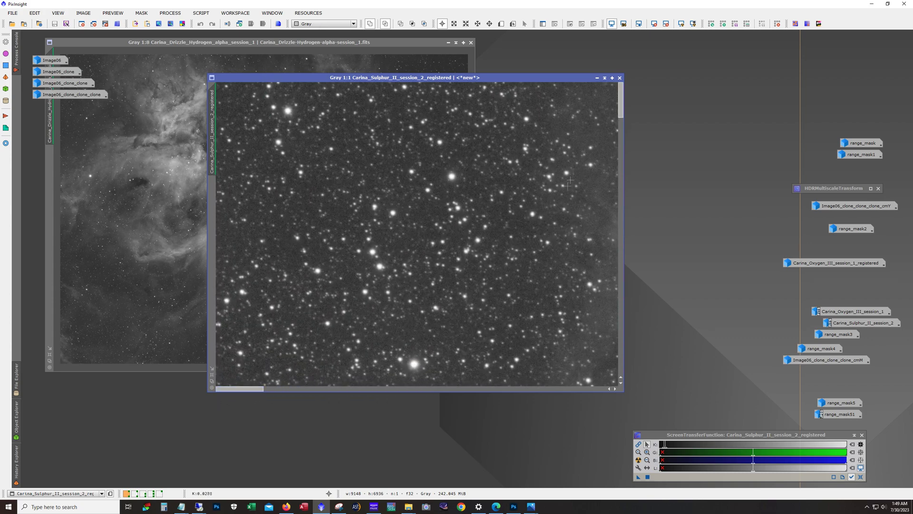
drag(620, 100, 620, 266)
scroll(574, 291, up, 10)
drag(254, 390, 604, 403)
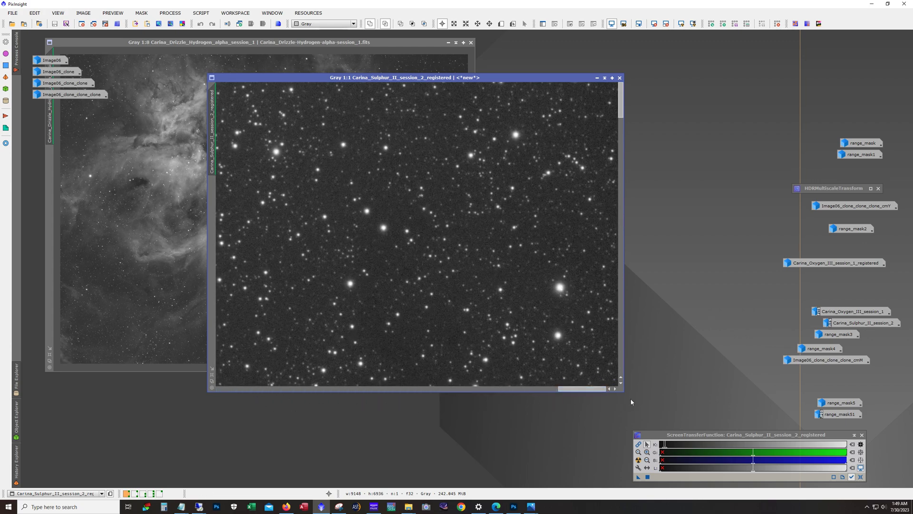
drag(621, 101, 595, 423)
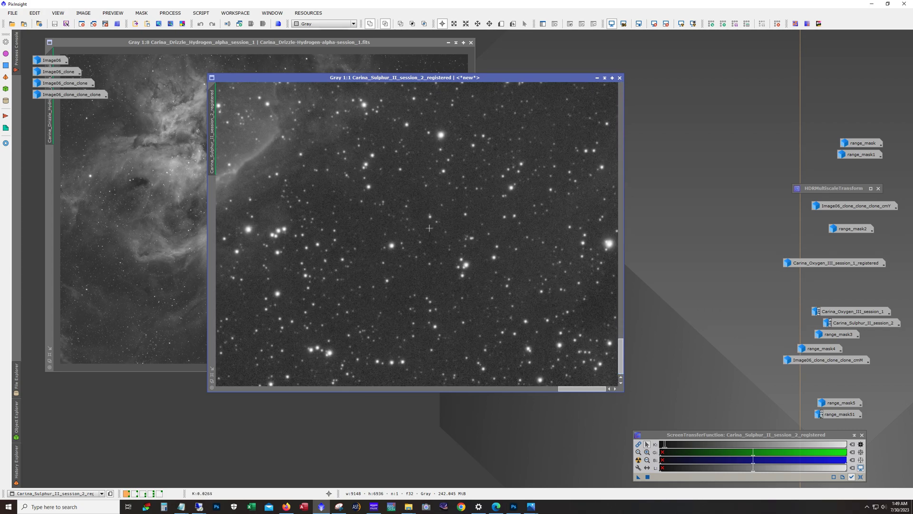
scroll(399, 316, down, 6)
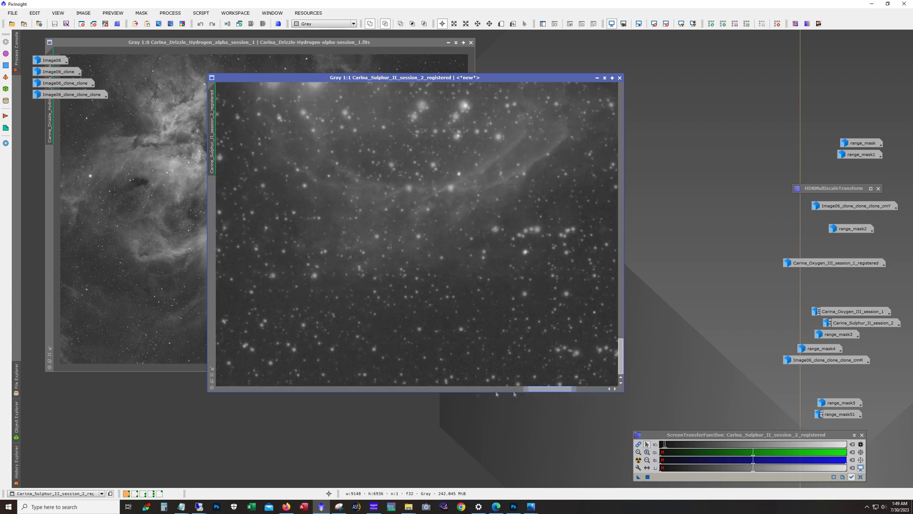
scroll(399, 315, down, 2)
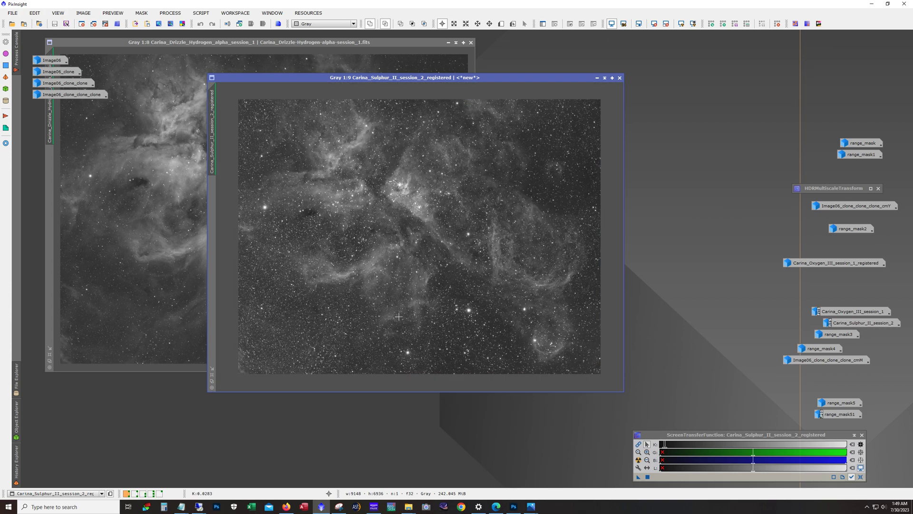
Iconize the Sulphur II window, shift the Hydrogen-alpha window right, then iconize it too
click(597, 77)
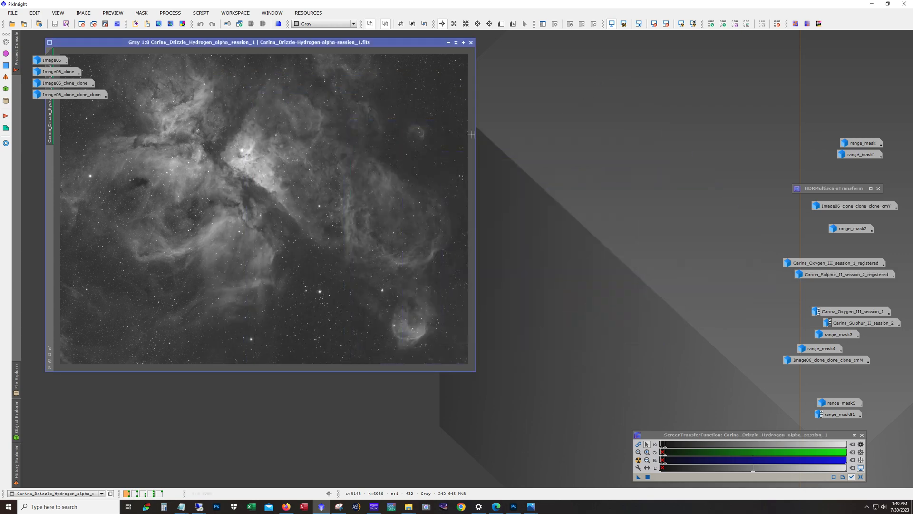
drag(287, 44, 389, 68)
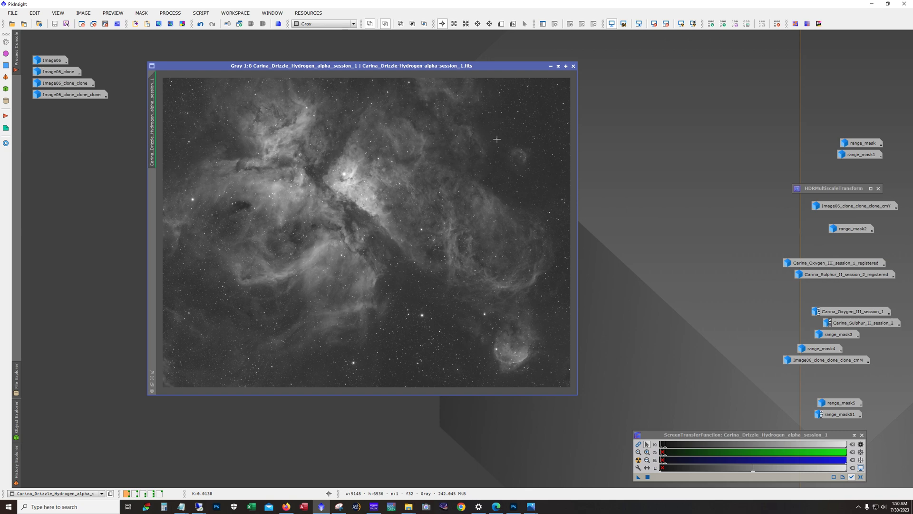
click(550, 65)
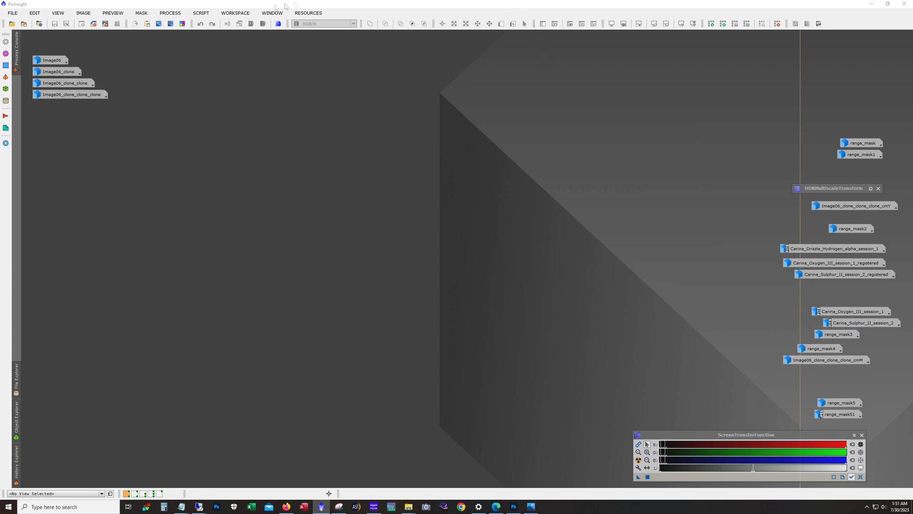
Open the Image06 composite and exclude the L channel in LRGBCombination
click(54, 60)
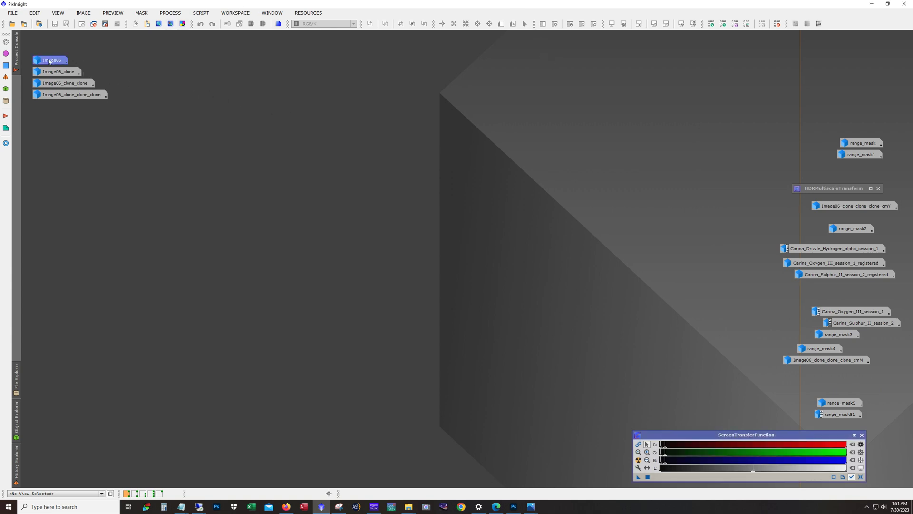
double_click(50, 61)
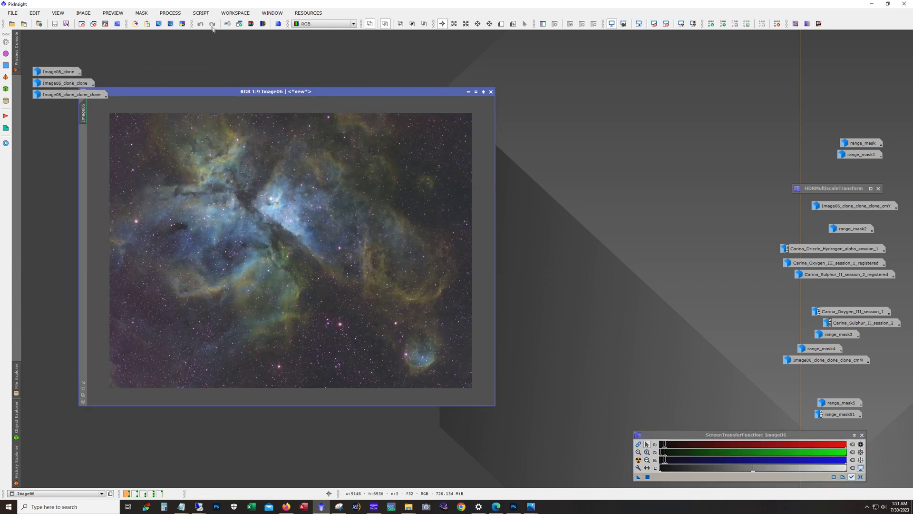
click(180, 13)
mouse_move(180, 26)
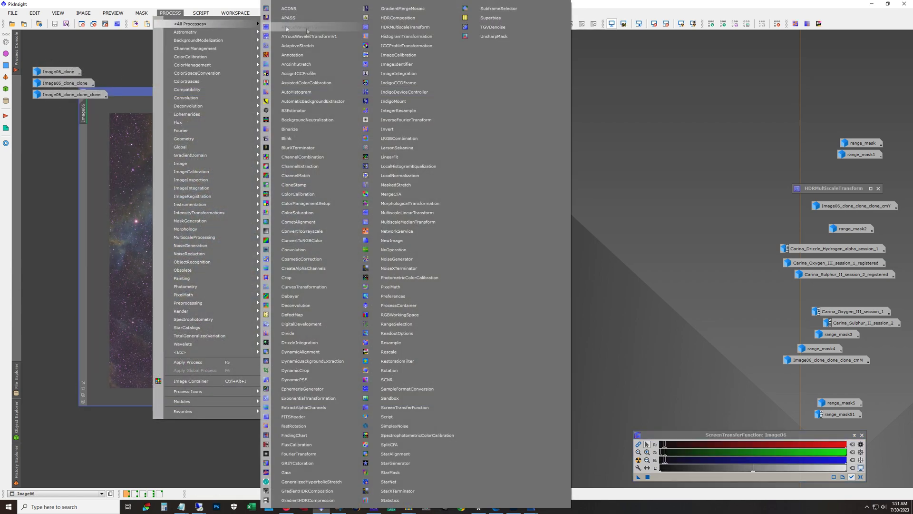
click(421, 138)
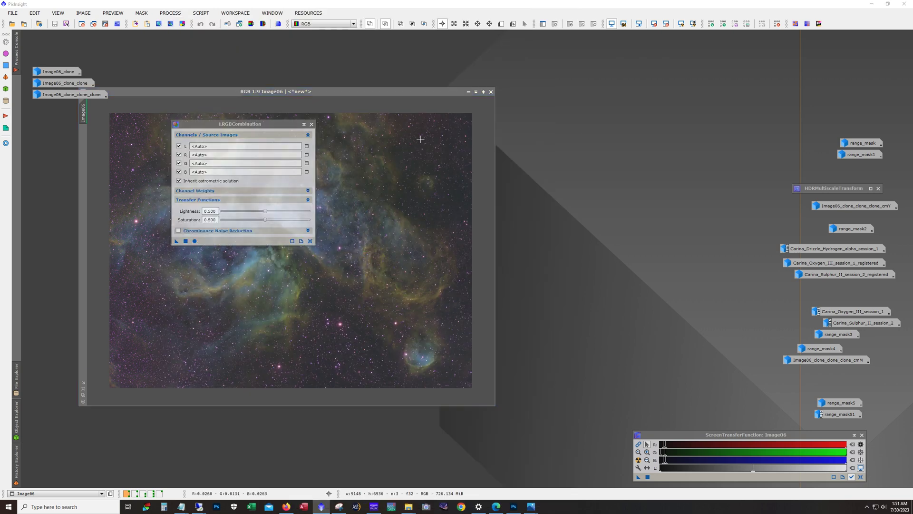
click(178, 146)
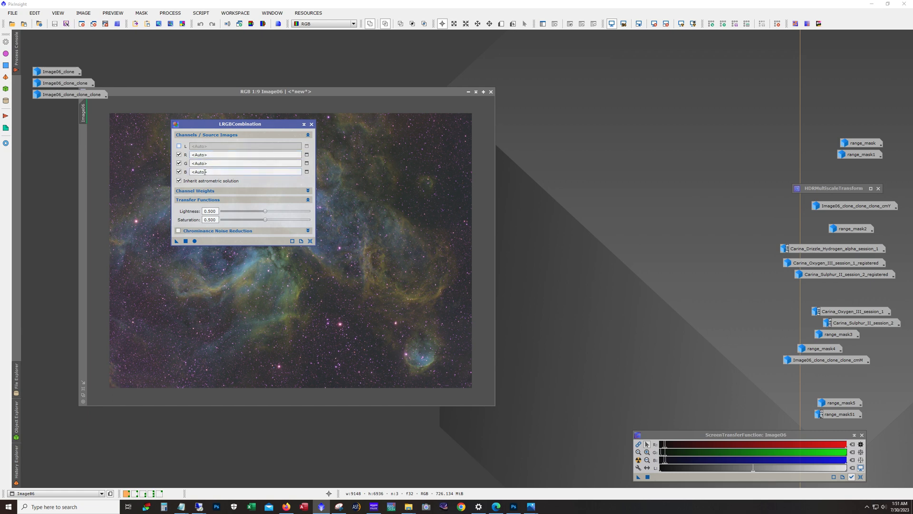
click(312, 124)
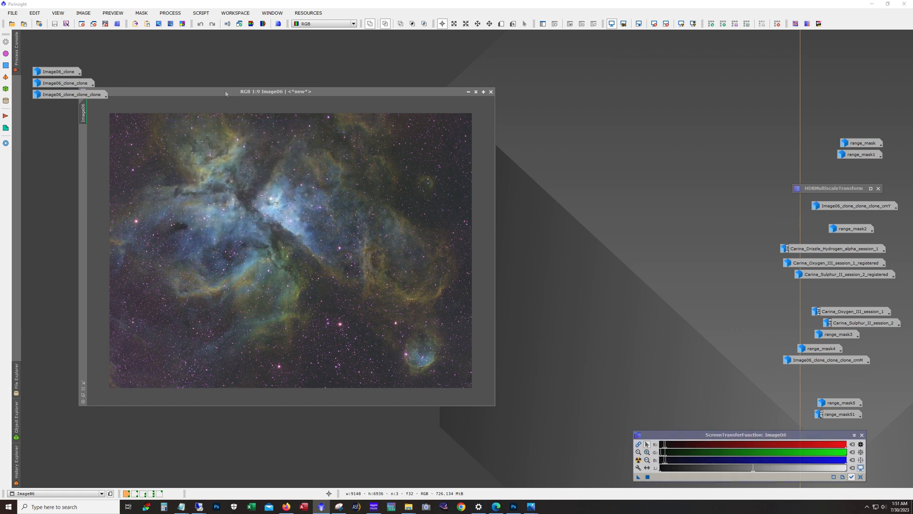
Apply an unlinked STF auto-stretch to Image06 for neutral colours
drag(225, 93, 258, 82)
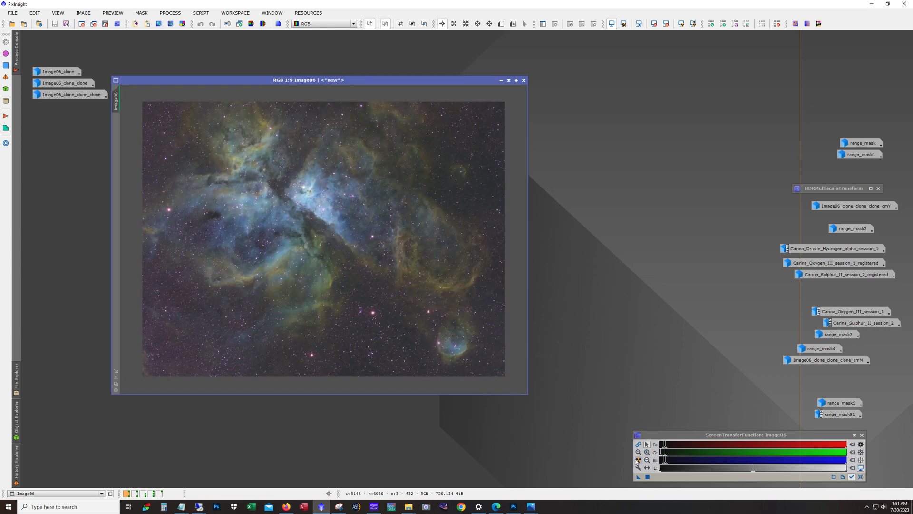
click(638, 460)
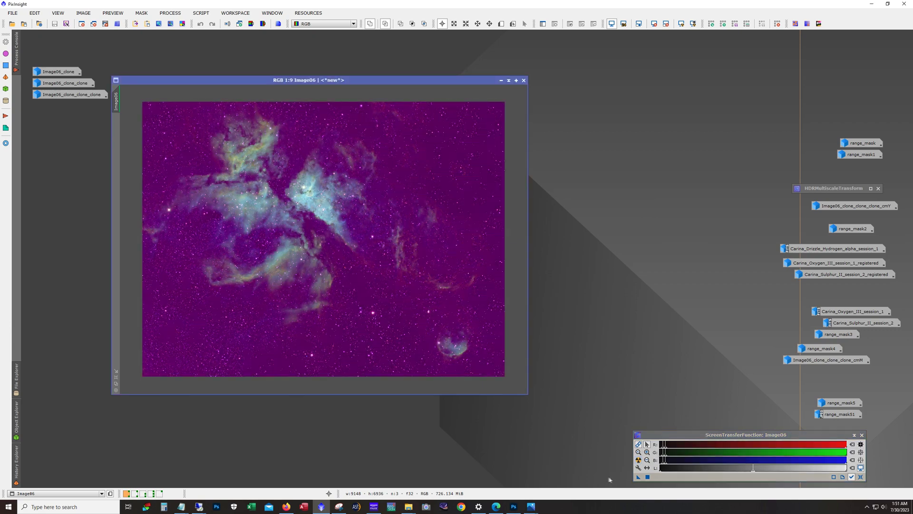
click(638, 444)
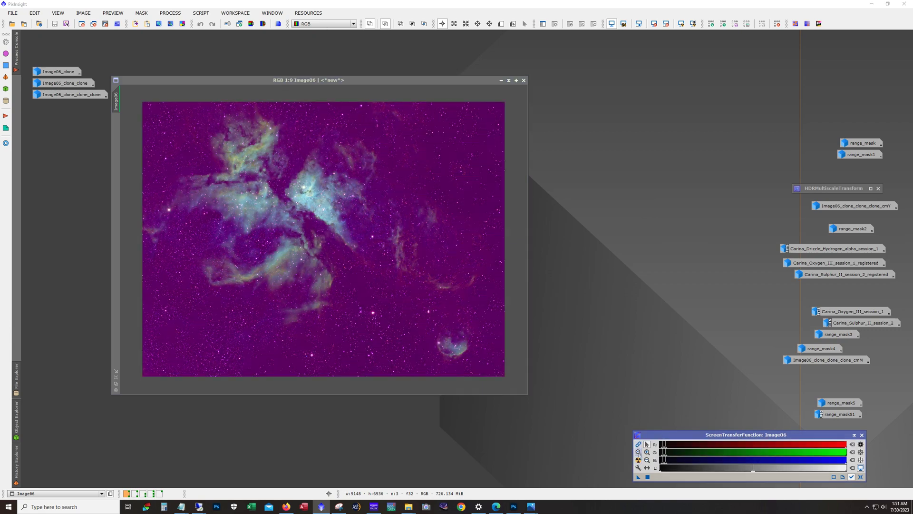
click(640, 460)
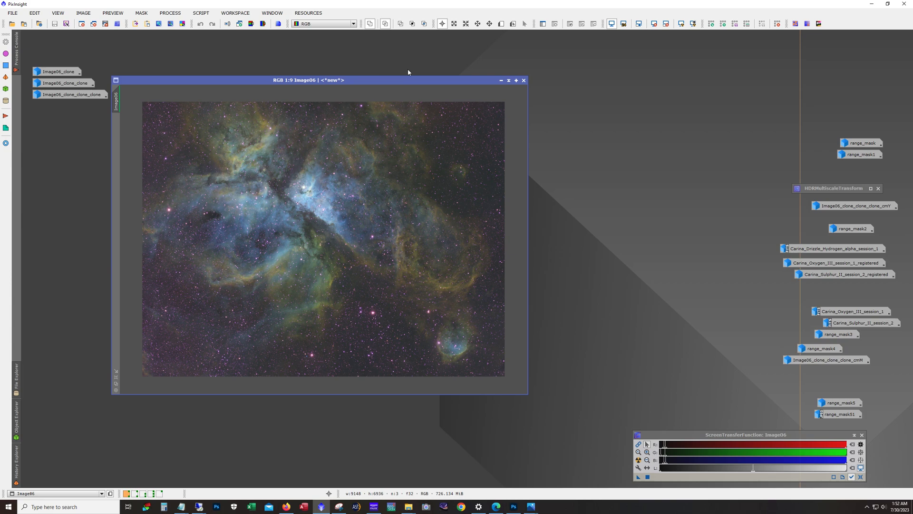
Iconize Image06, open Image06_clone, and redo its last processing step
click(500, 80)
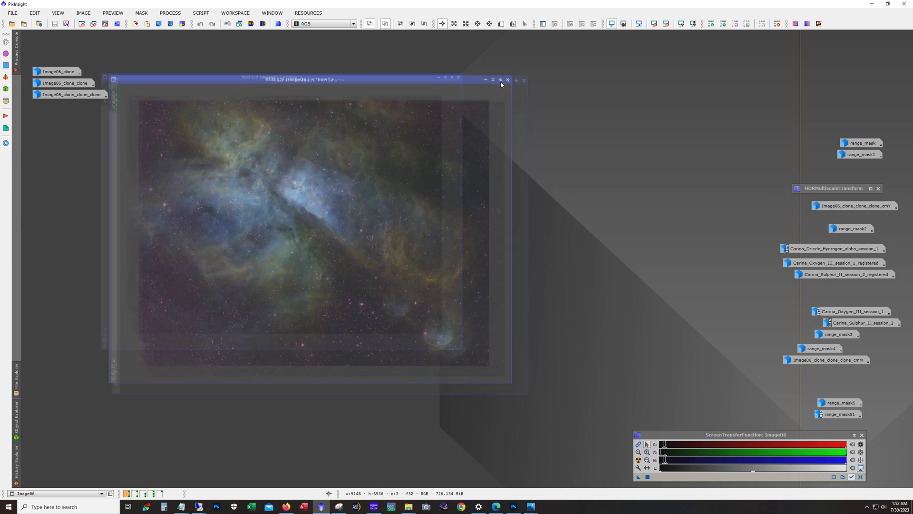
double_click(66, 74)
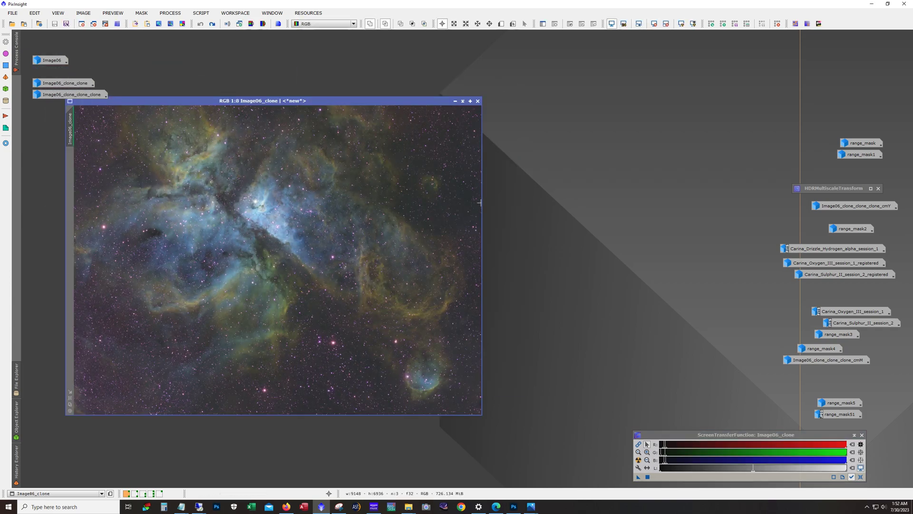
drag(333, 100, 371, 90)
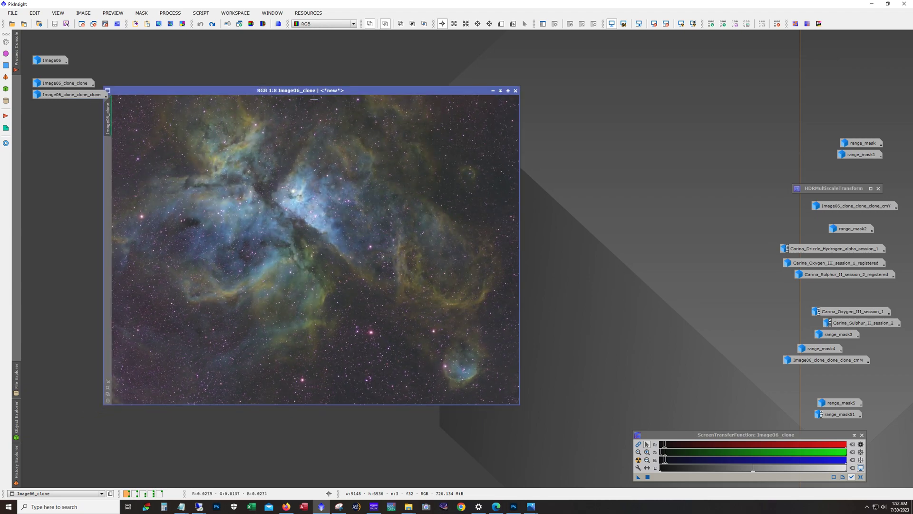
click(212, 23)
Zoom into Image06_clone, compare with and without the step, keep it, and zoom back out to 1:8
scroll(328, 184, up, 6)
scroll(332, 188, up, 1)
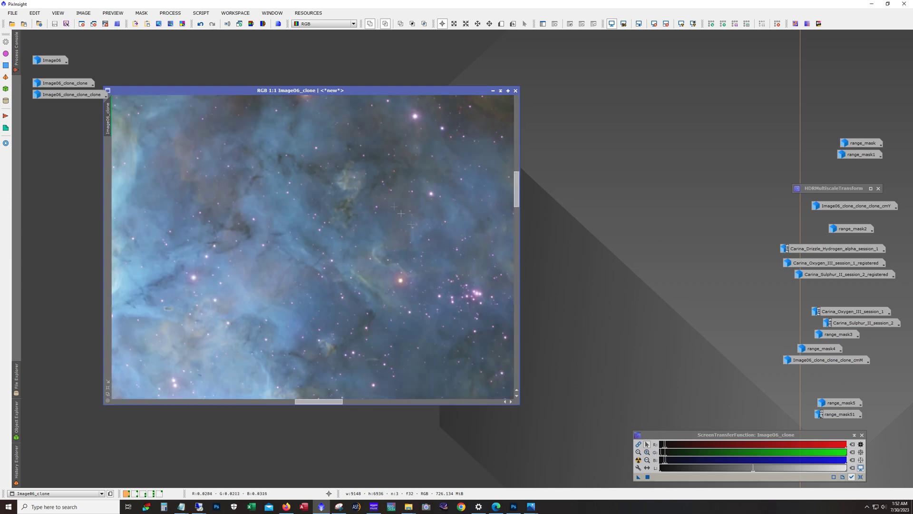
mouse_move(313, 406)
mouse_down()
mouse_move(339, 405)
mouse_move(329, 405)
mouse_up()
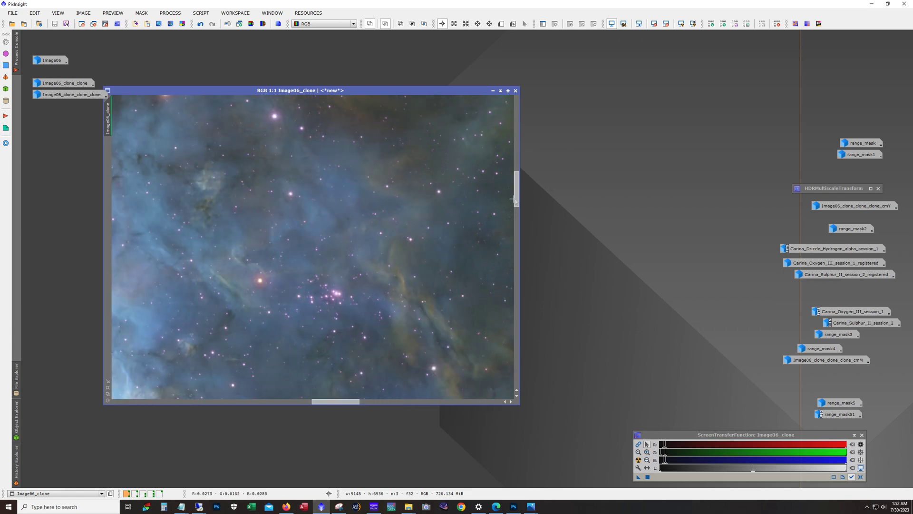
drag(517, 197, 516, 209)
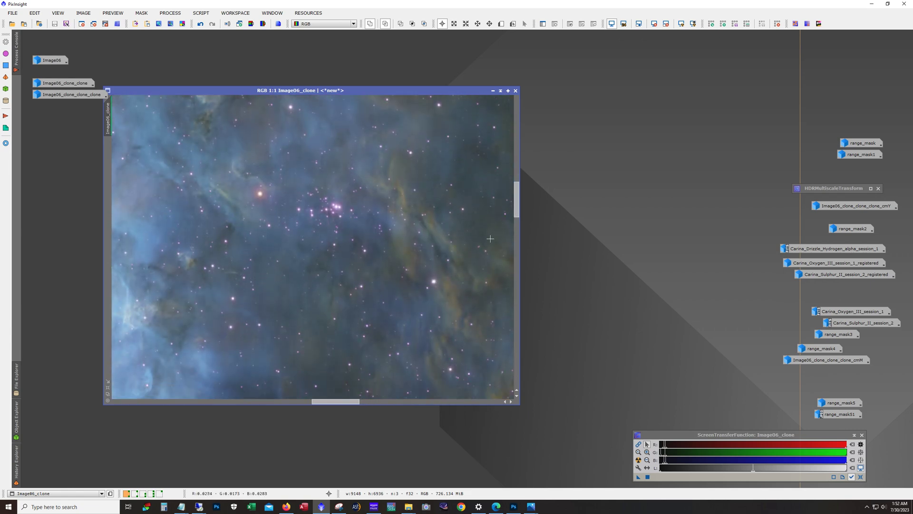
click(200, 23)
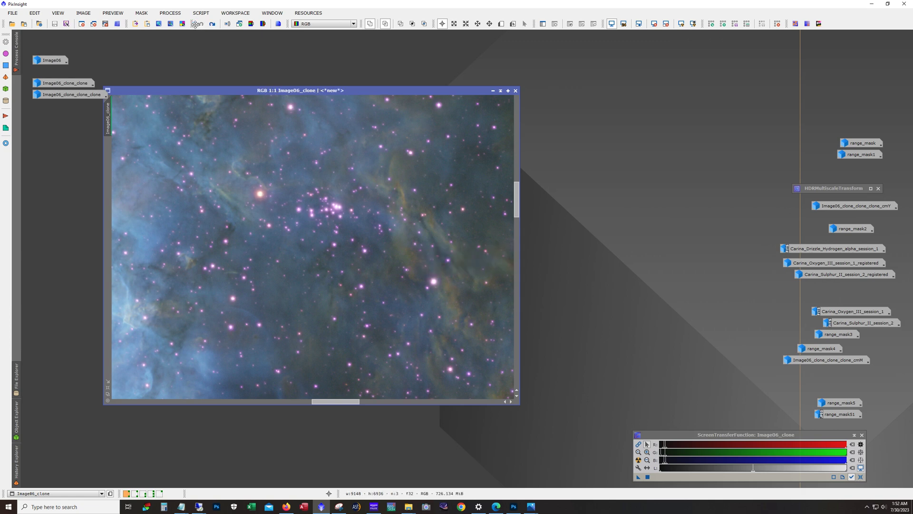
drag(344, 403, 299, 404)
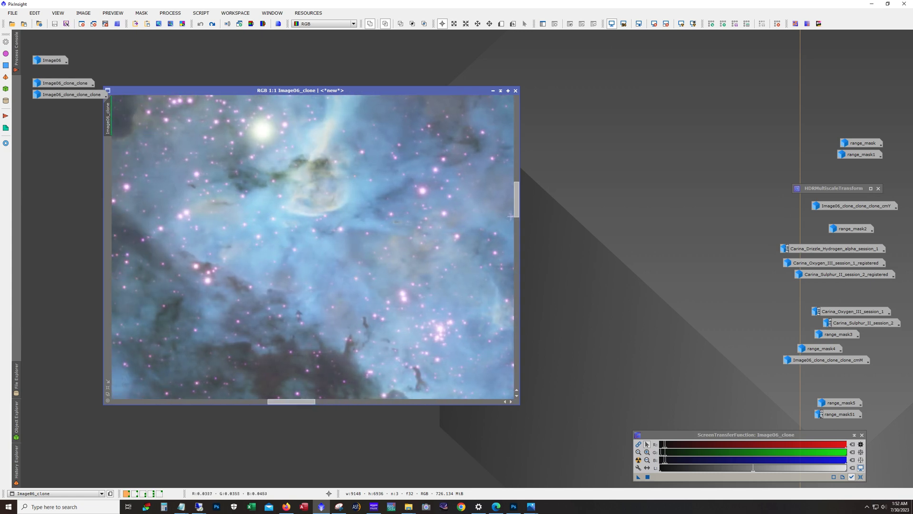
drag(511, 216, 514, 235)
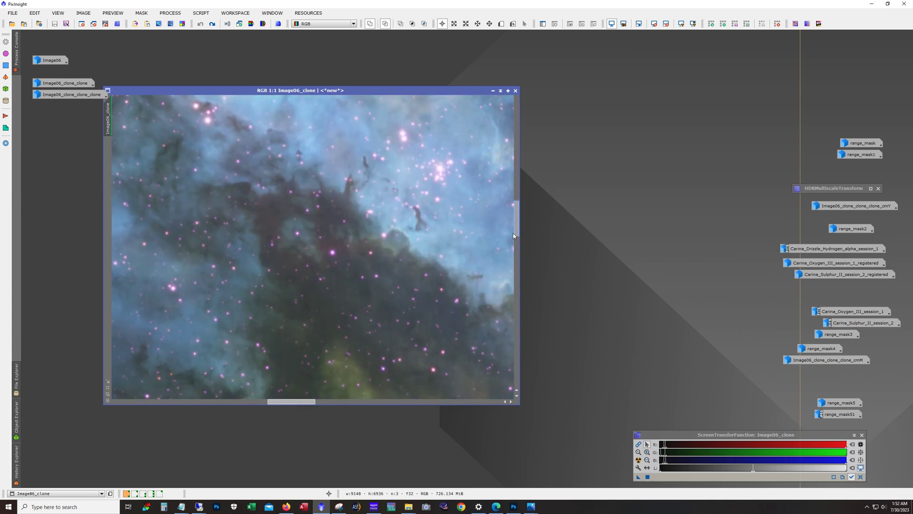
click(212, 24)
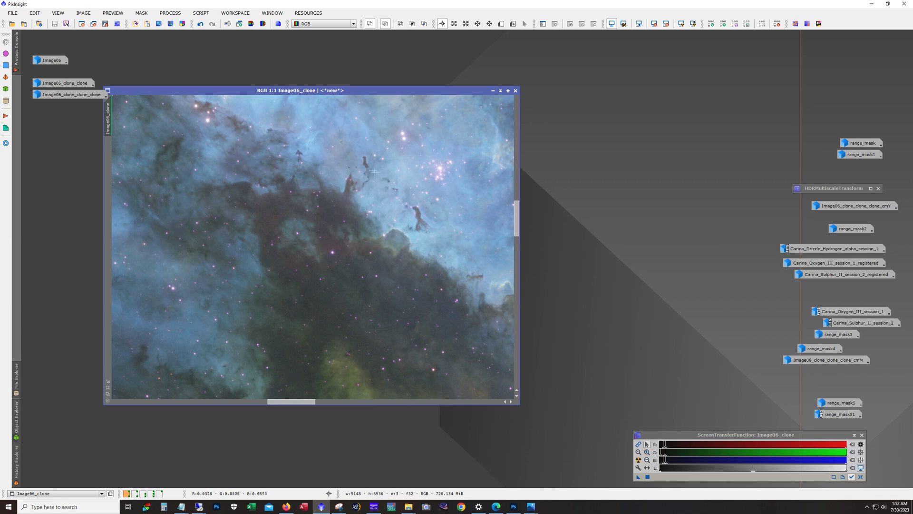
click(200, 23)
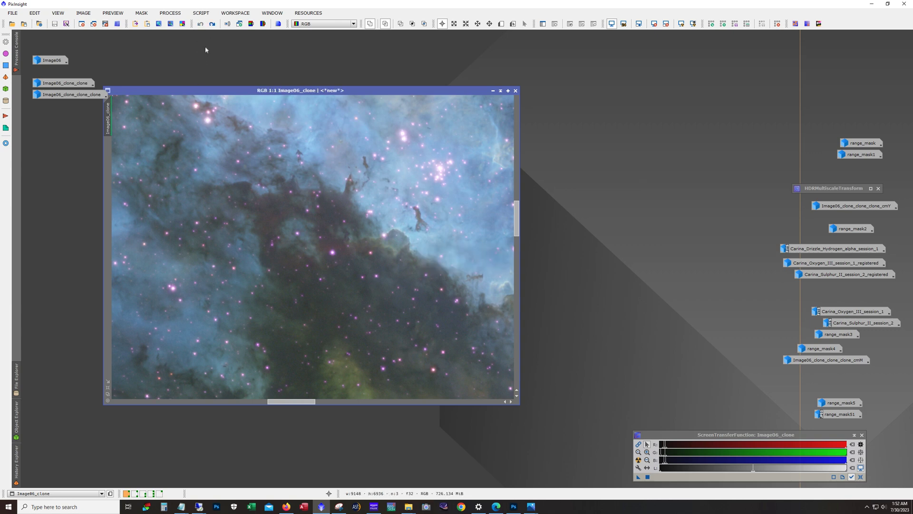
click(212, 24)
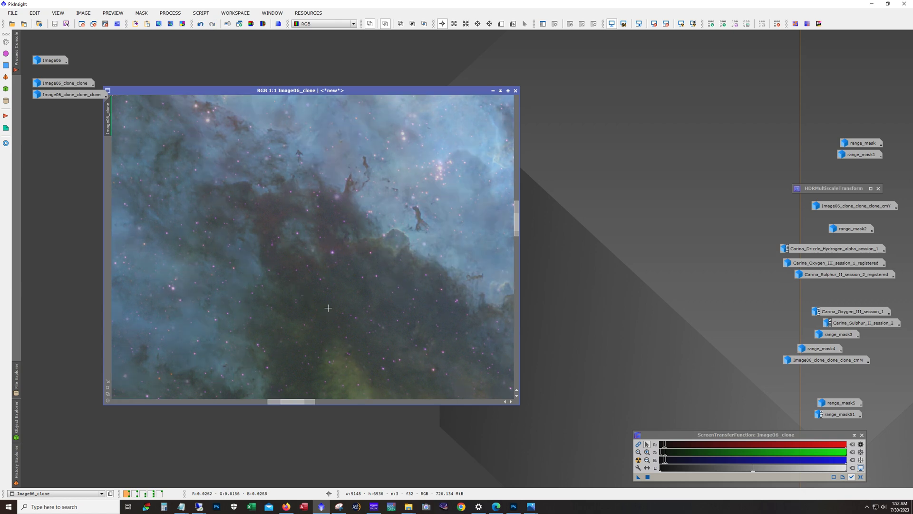
scroll(328, 308, down, 2)
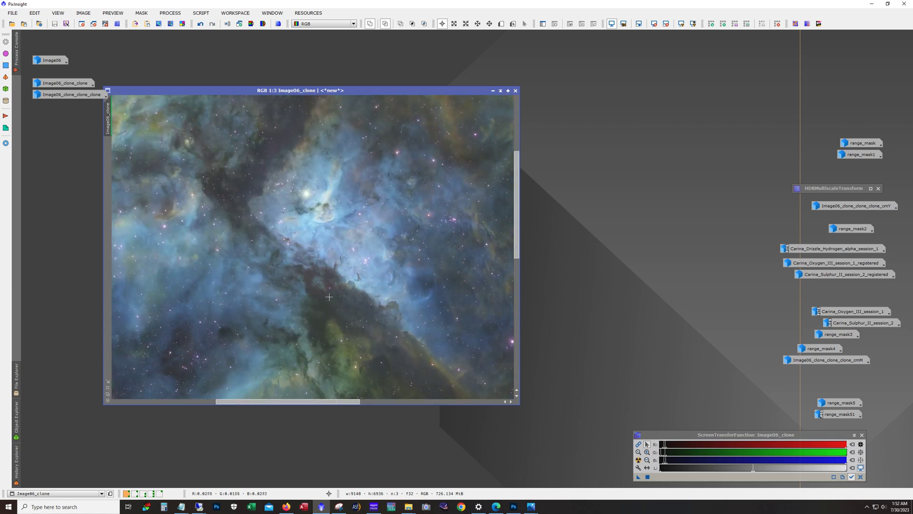
scroll(328, 297, down, 5)
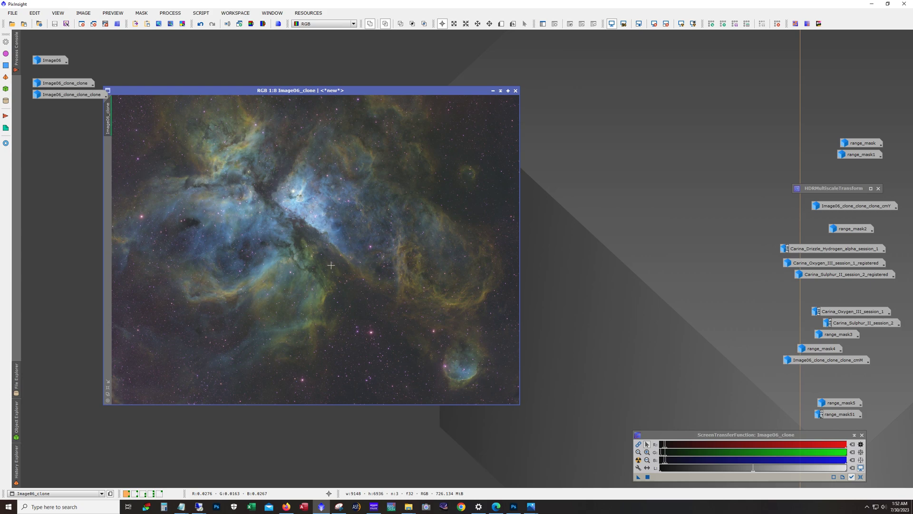
Iconize Image06_clone, redo the step on Image06_clone_clone, then open Image06_clone_clone_clone
click(493, 90)
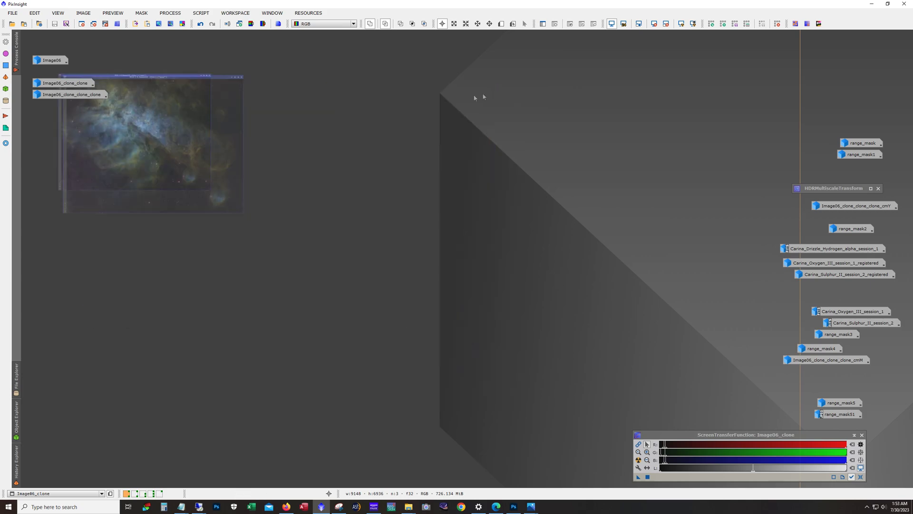
double_click(58, 79)
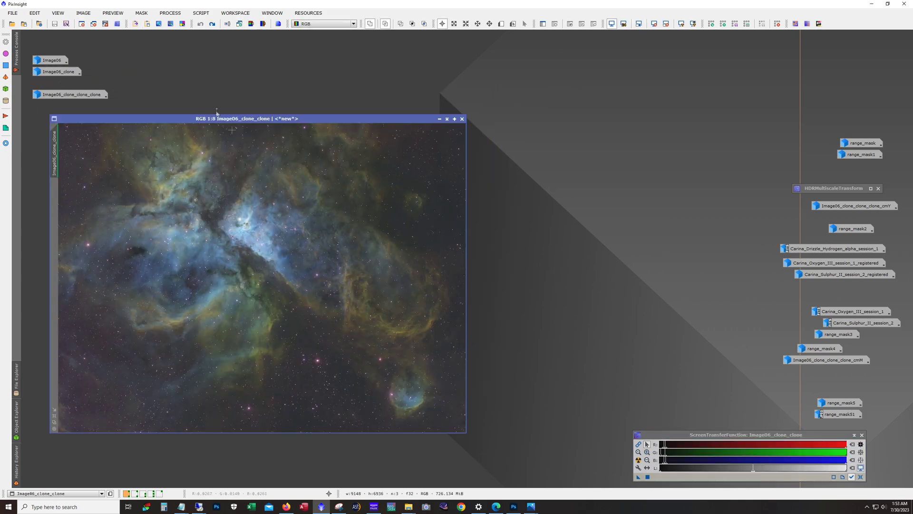
click(212, 23)
click(439, 118)
double_click(83, 96)
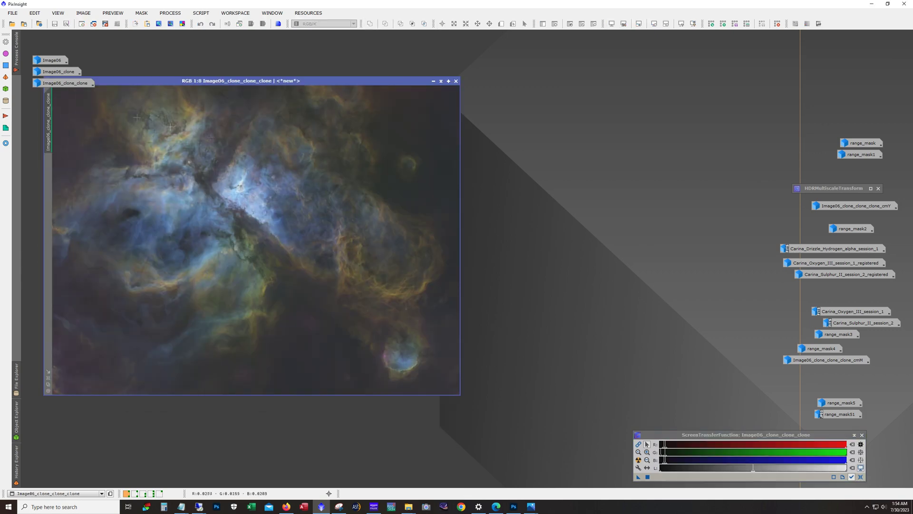
Disable Image06_clone_clone_clone's screen stretch with Ctrl+F12, zoom to inspect, and compare via Undo/Redo
drag(194, 82, 220, 90)
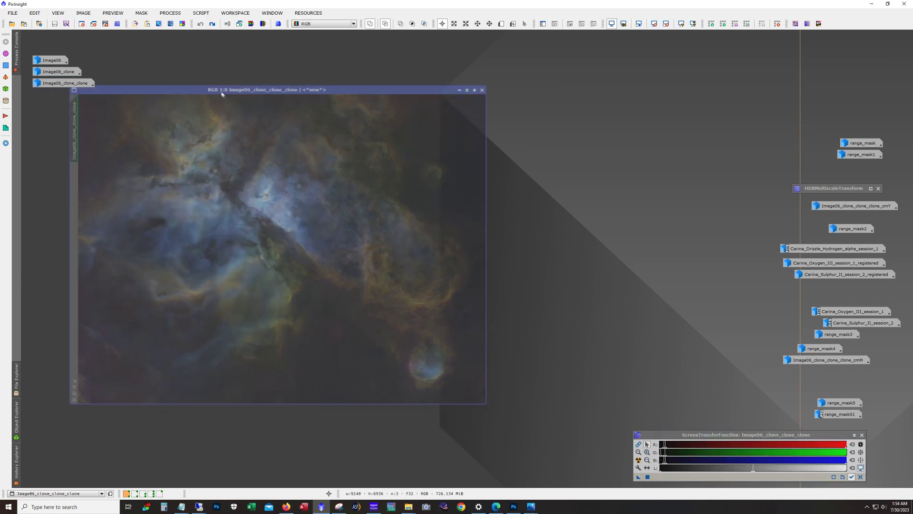
key(ctrl+F12)
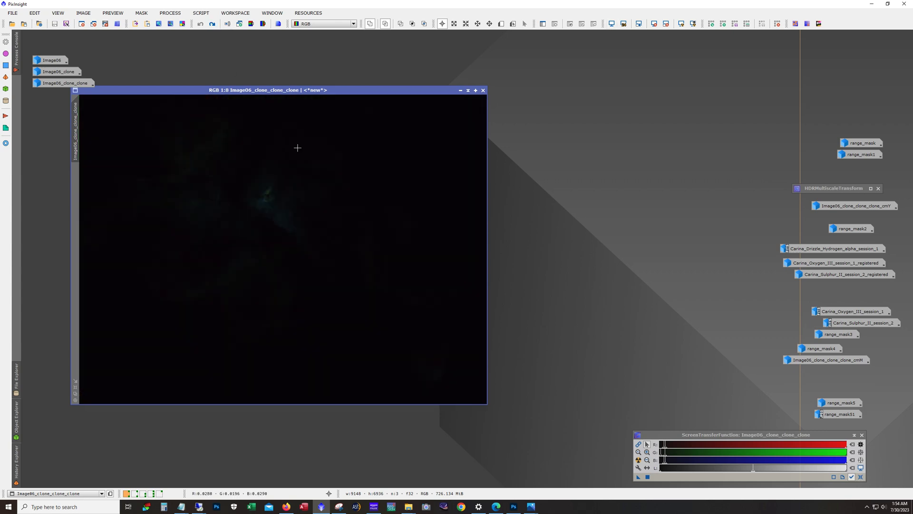
scroll(259, 153, up, 7)
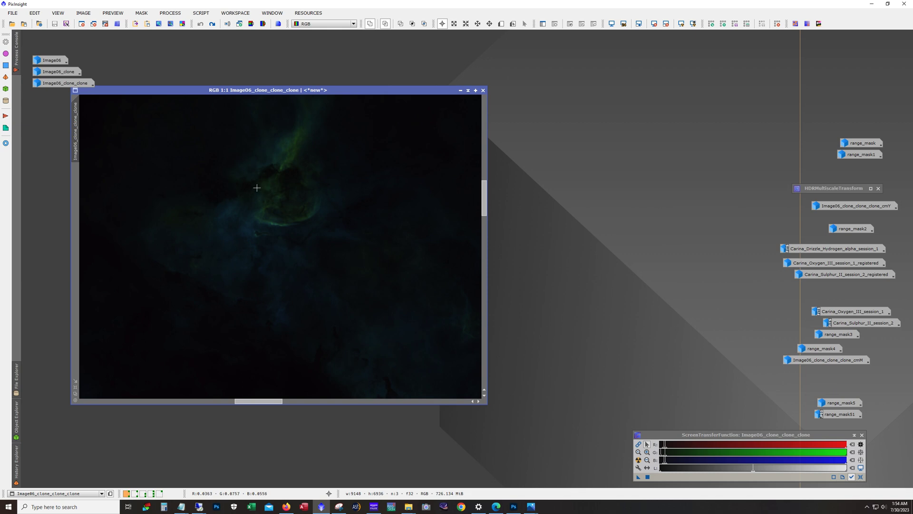
scroll(291, 226, up, 1)
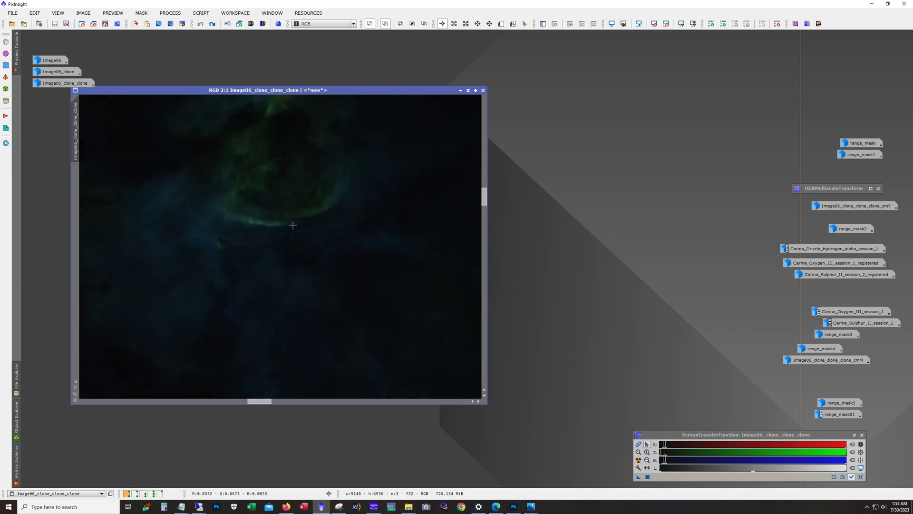
scroll(293, 225, down, 8)
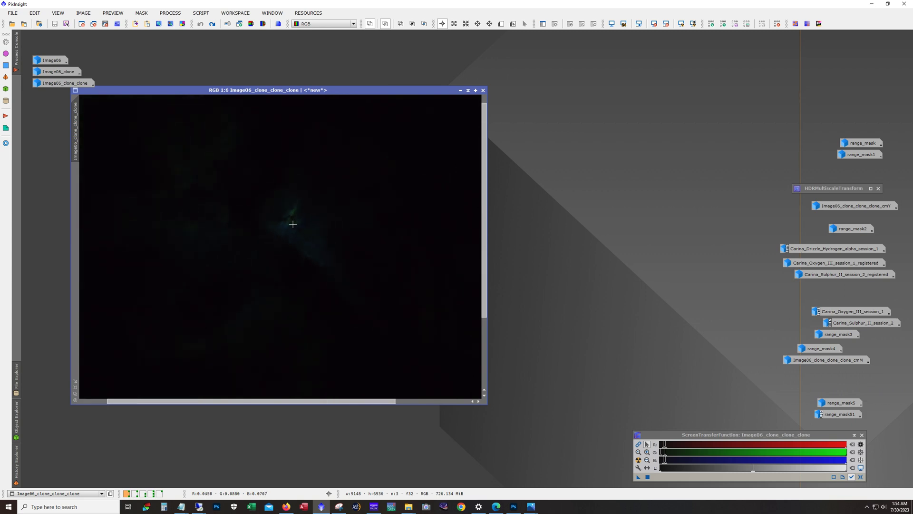
click(212, 27)
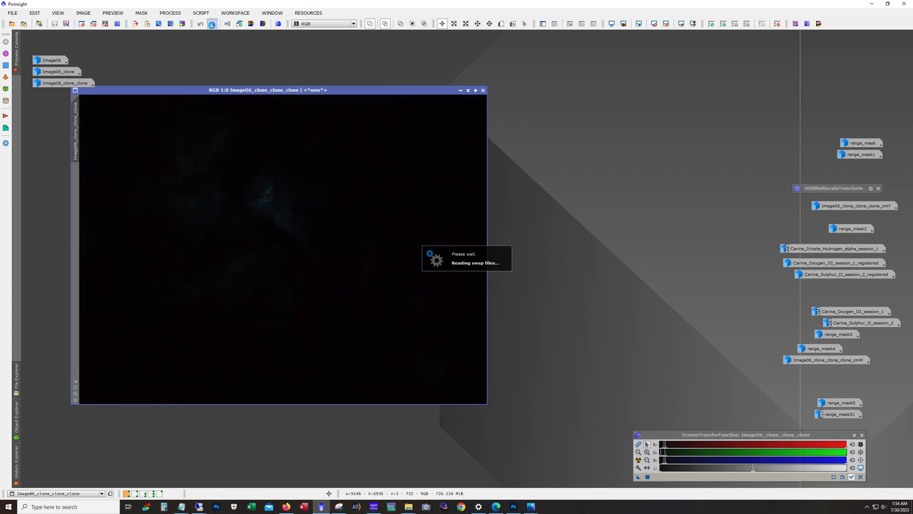
click(212, 27)
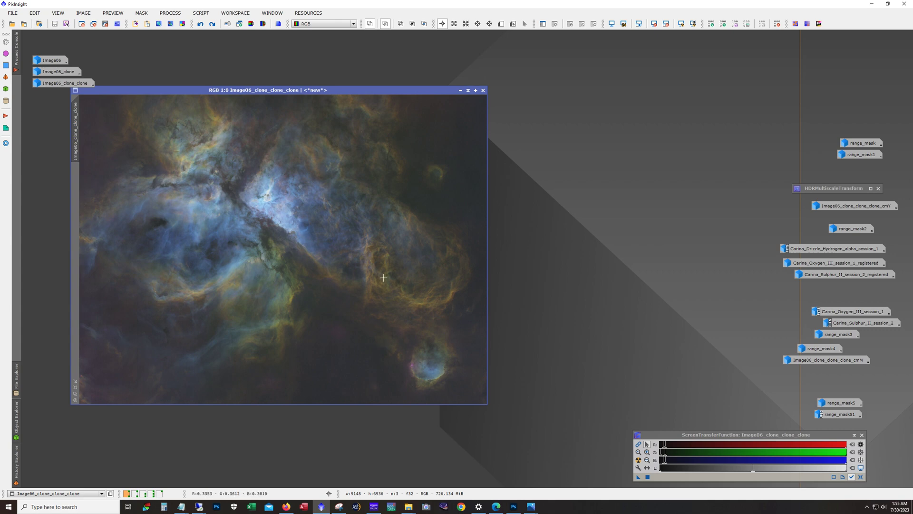
Reset the ScreenTransferFunction to neutral and redo the last step on the stretched image
click(860, 476)
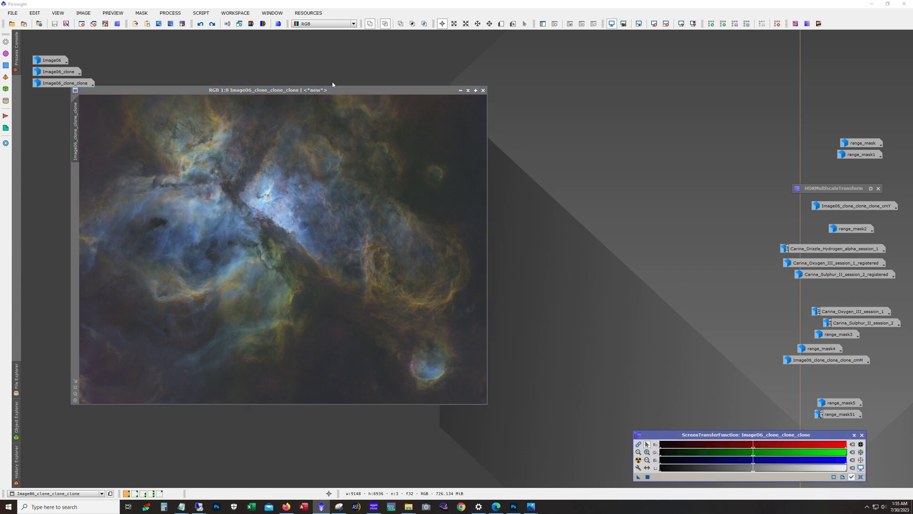
click(212, 24)
Reapply the mask step, hide the red mask overlay, zoom into the core, and compare via Undo/Redo
click(210, 24)
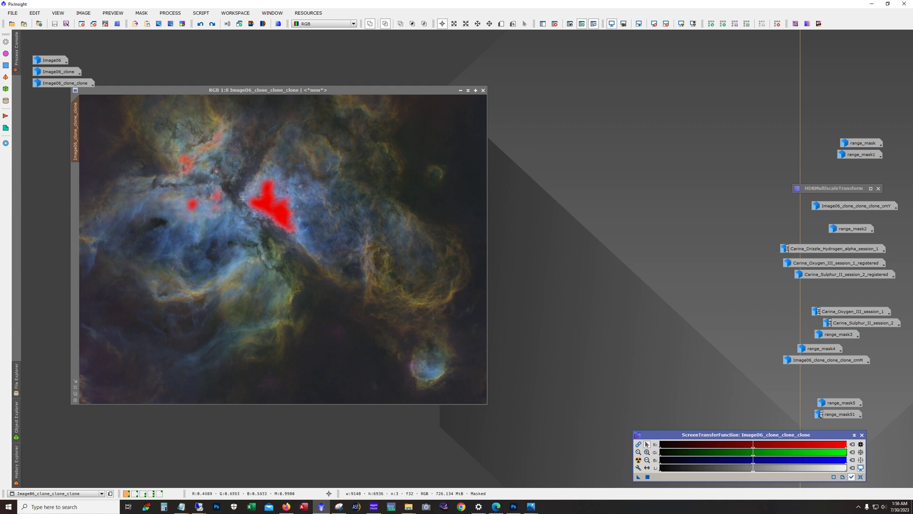
click(214, 25)
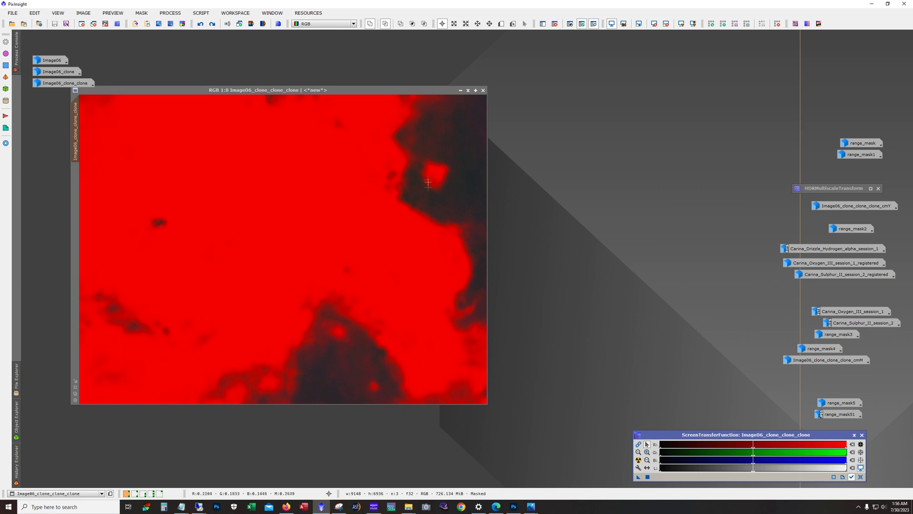
click(593, 23)
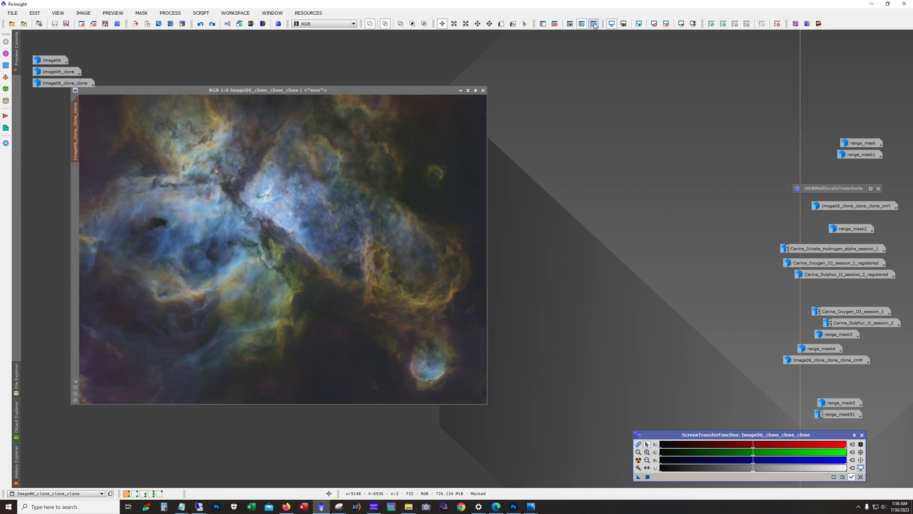
click(211, 23)
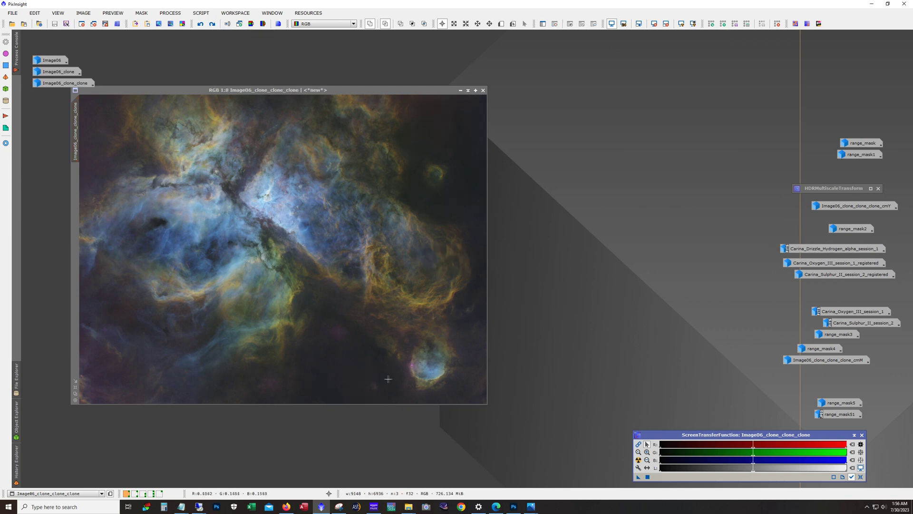
scroll(371, 381, up, 5)
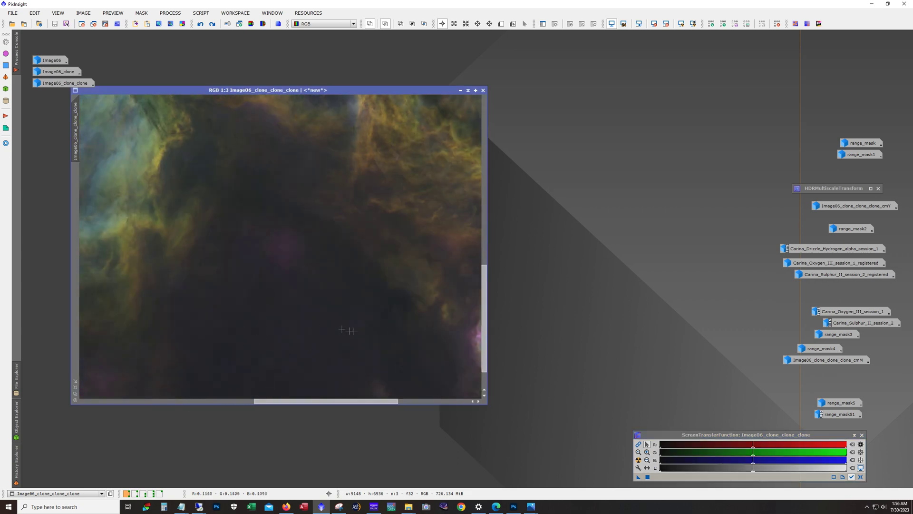
scroll(296, 310, down, 1)
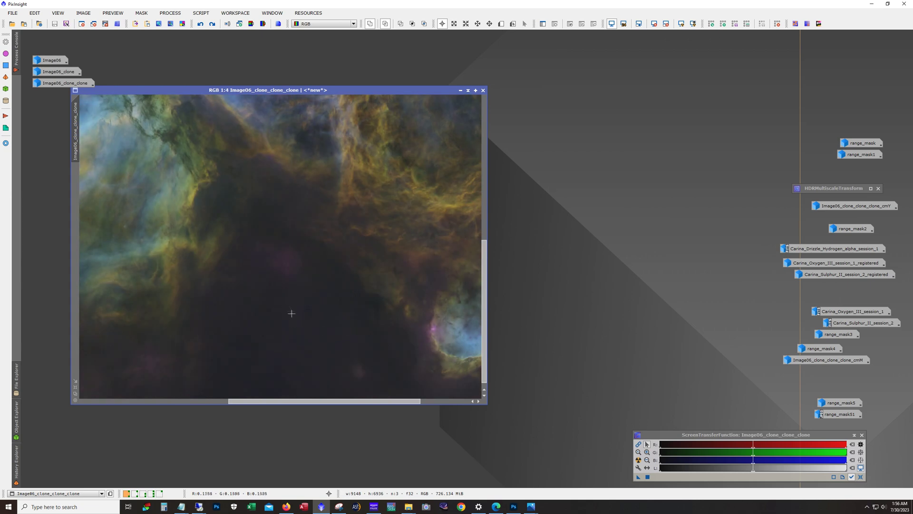
scroll(277, 306, down, 1)
scroll(316, 351, down, 1)
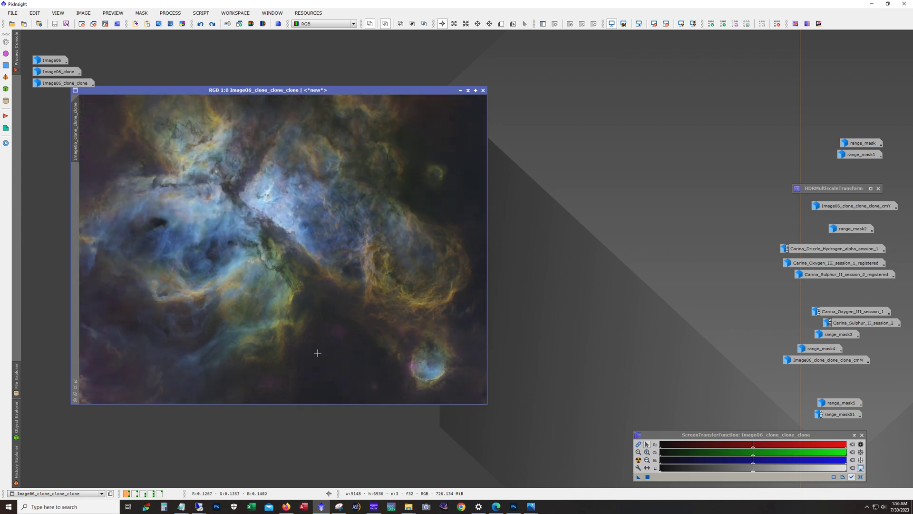
click(212, 24)
click(212, 23)
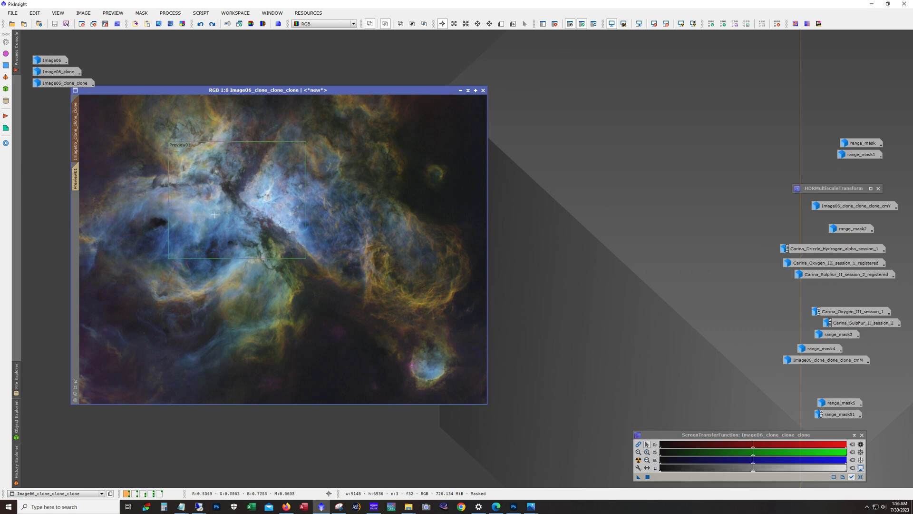
Toggle the mask overlay on and off while zooming into the nebula core
click(596, 24)
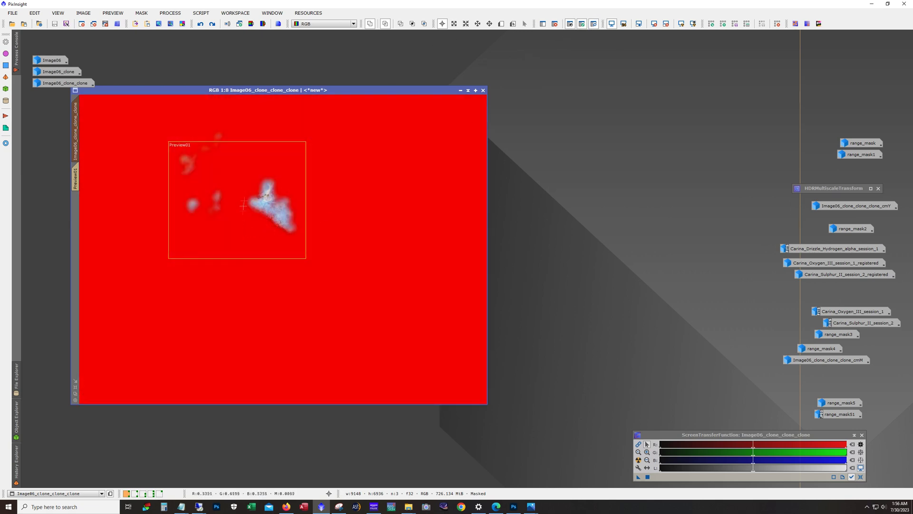
scroll(272, 219, up, 5)
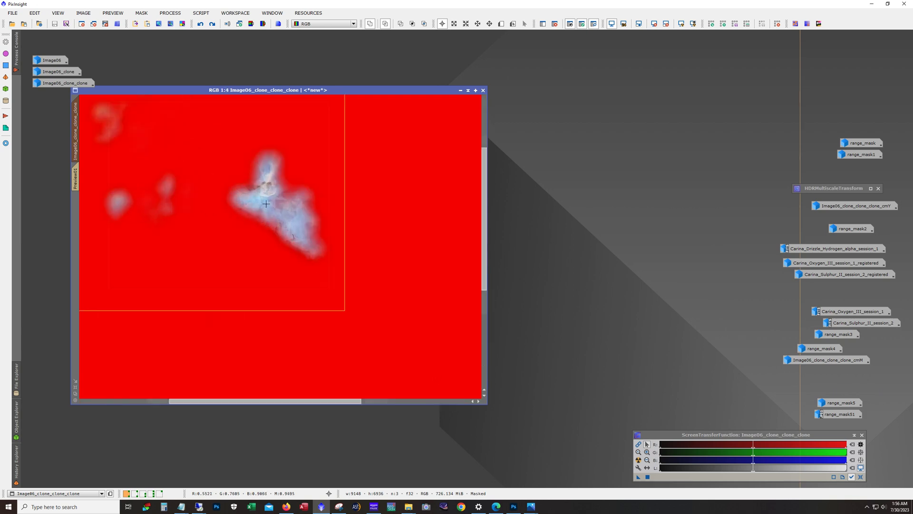
click(595, 24)
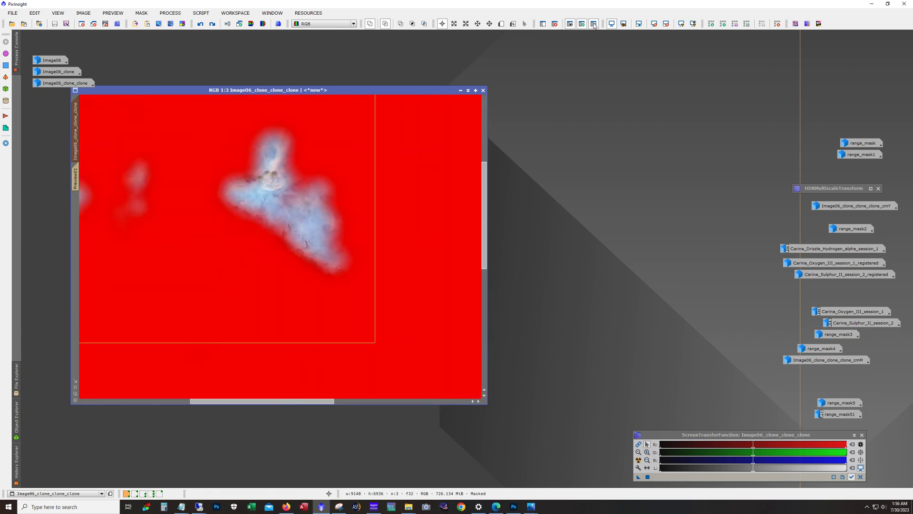
scroll(280, 190, up, 1)
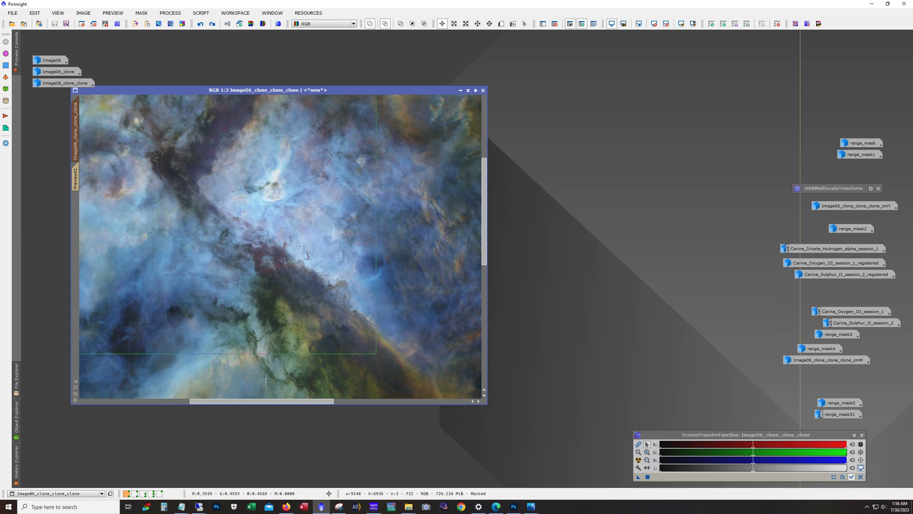
drag(269, 401, 280, 400)
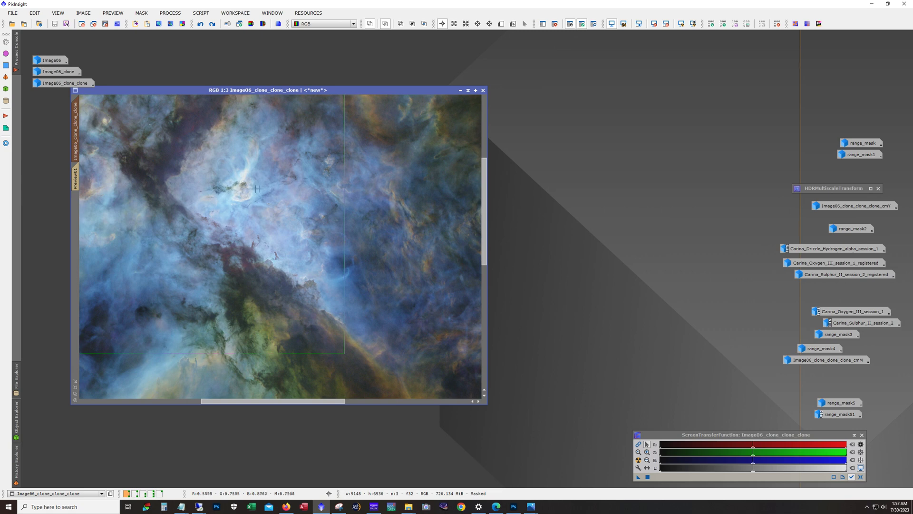
scroll(483, 224, up, 1)
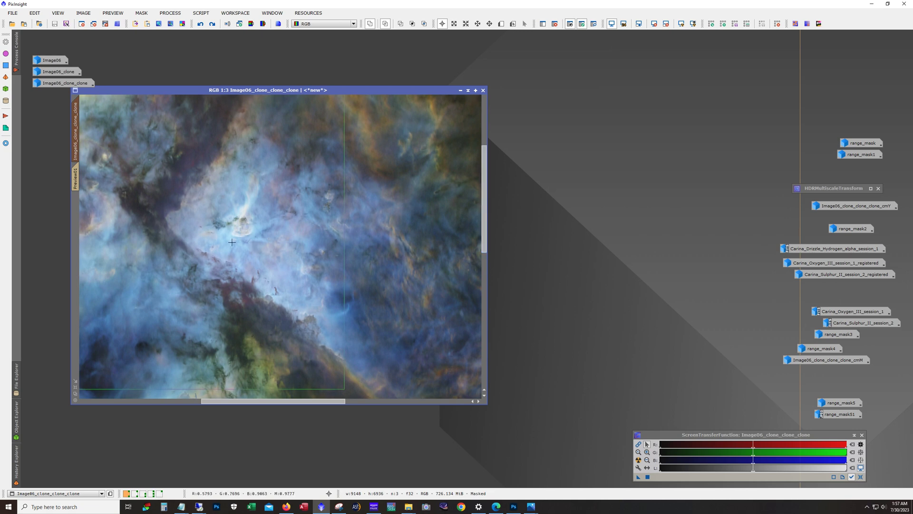
Compare the core before and after HDR compression, keep it, and expand the HDRMultiscaleTransform window
click(212, 24)
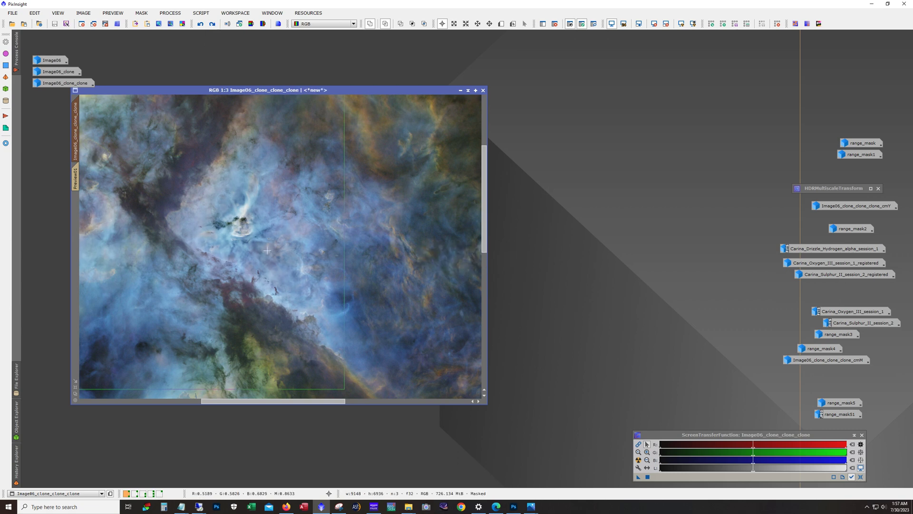
click(201, 24)
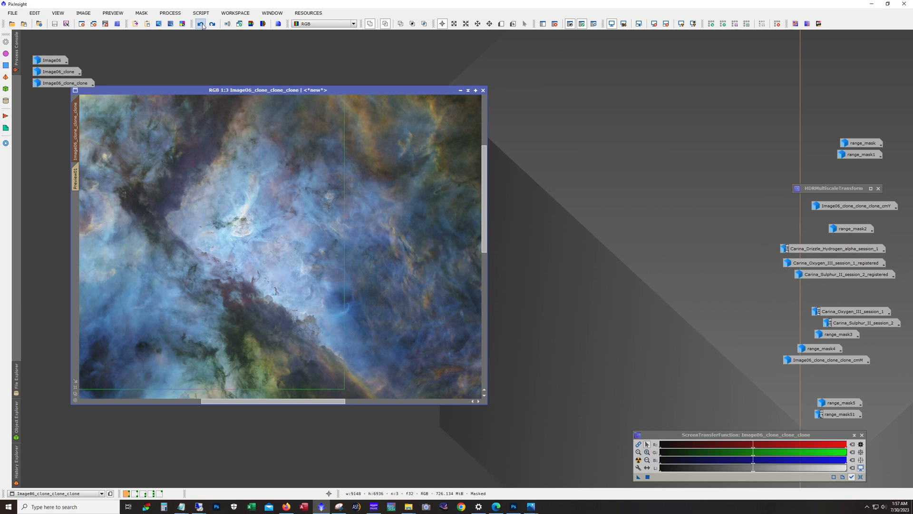
click(213, 23)
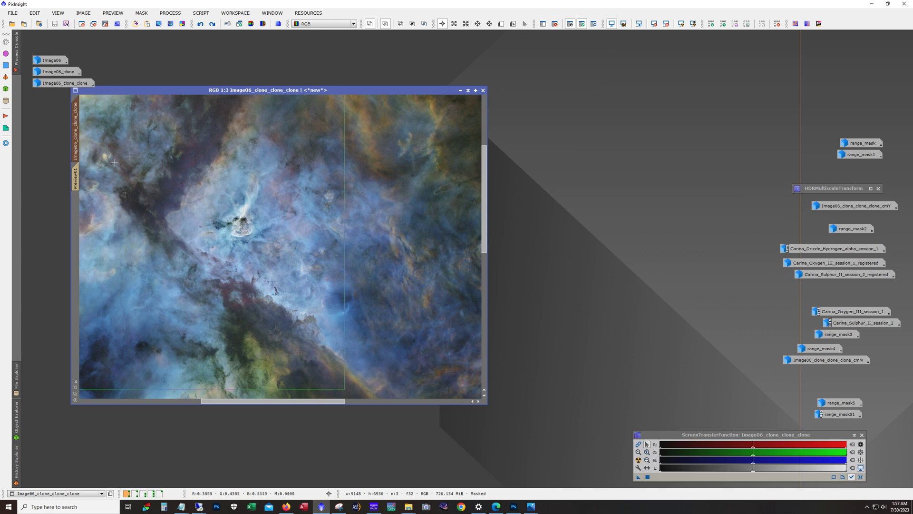
double_click(828, 188)
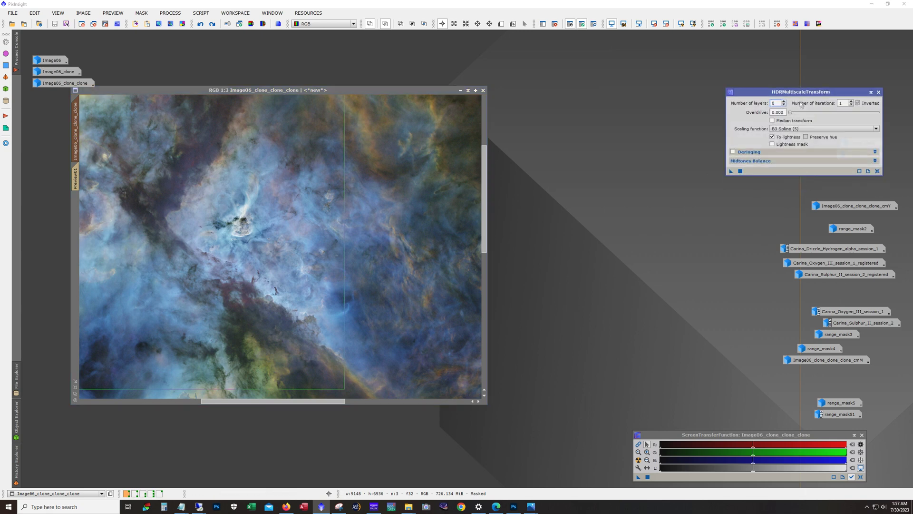
Move the HDRMultiscaleTransform window (8 layers, 1 iteration, inverted) aside to view the image
drag(803, 92, 709, 81)
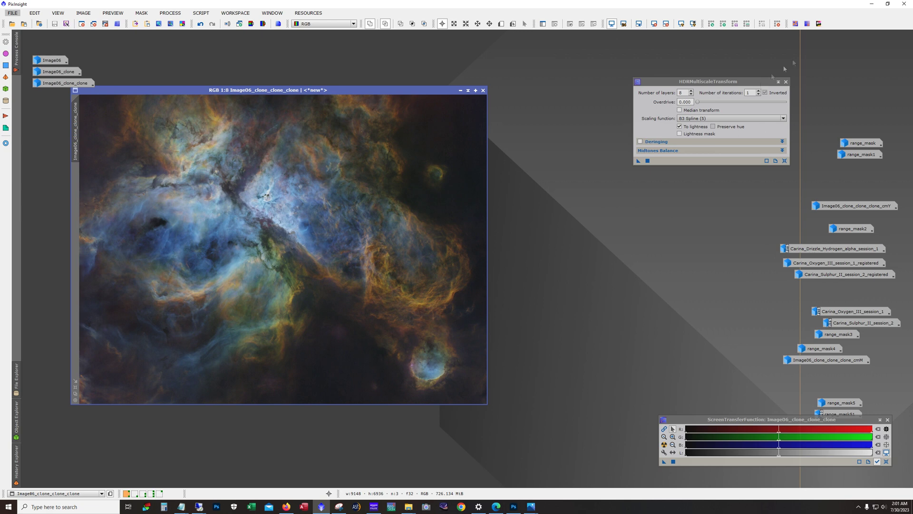
In the second workspace, open the stars-only 'stars' image and zoom in on it
click(134, 493)
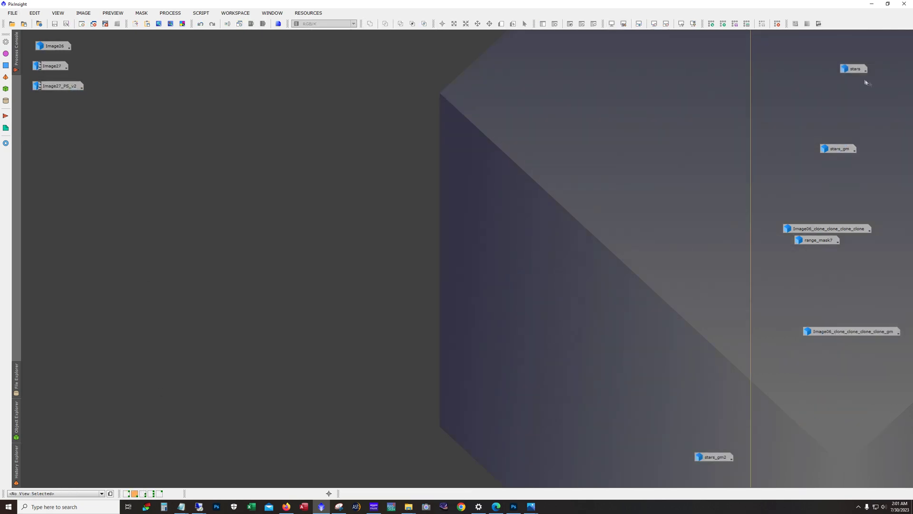
double_click(854, 69)
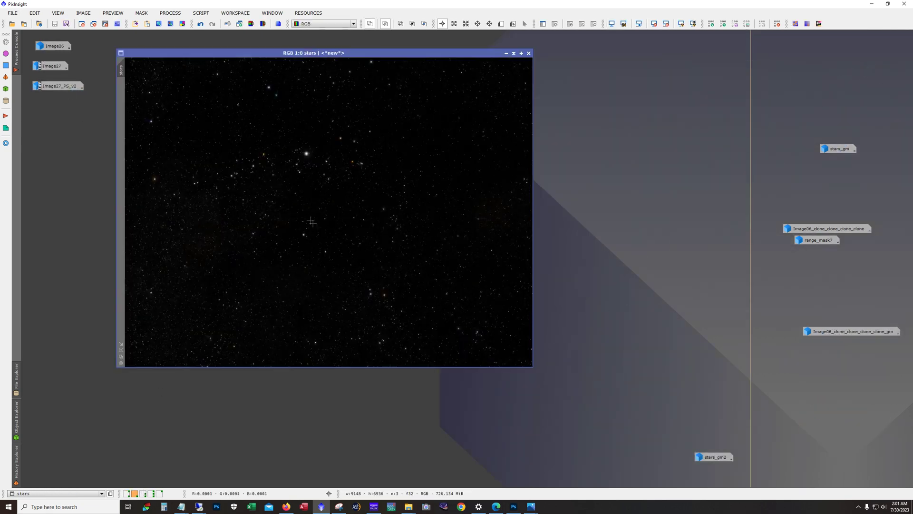
scroll(291, 154, up, 3)
scroll(290, 154, up, 2)
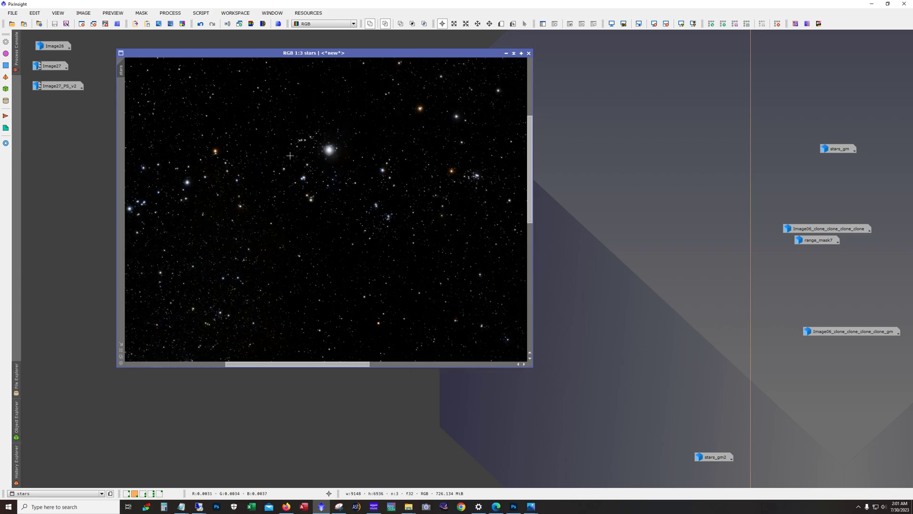
scroll(290, 154, up, 1)
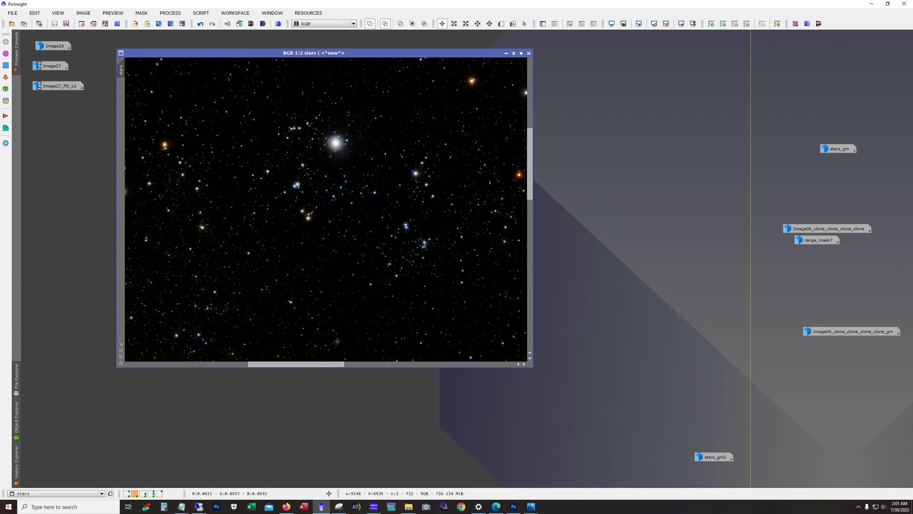
Pan across the stars, zoom back out, and iconize the stars image
mouse_move(338, 366)
mouse_down()
mouse_move(292, 369)
mouse_move(337, 367)
mouse_up()
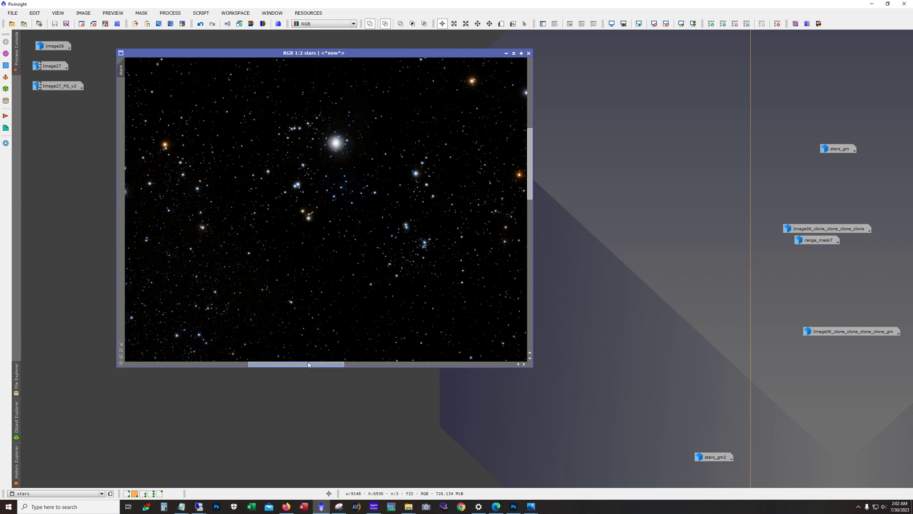
drag(308, 365, 504, 374)
scroll(364, 341, down, 4)
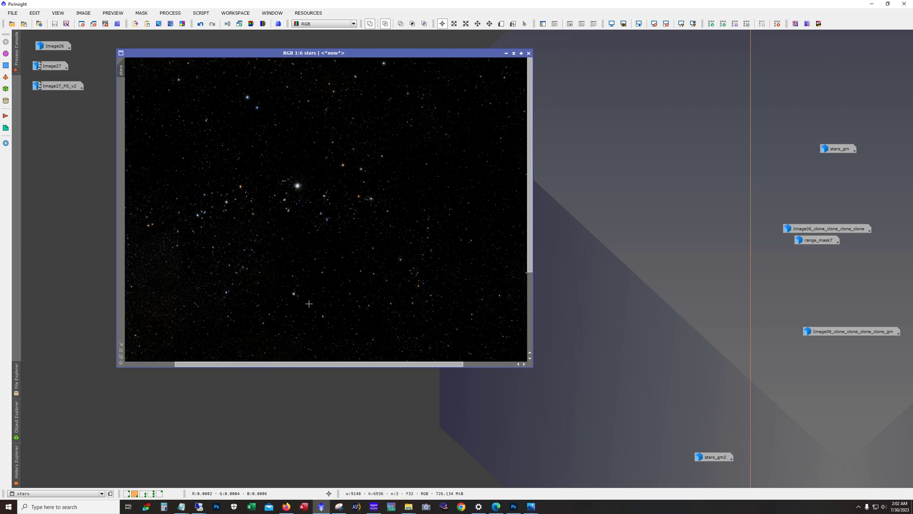
scroll(309, 304, down, 2)
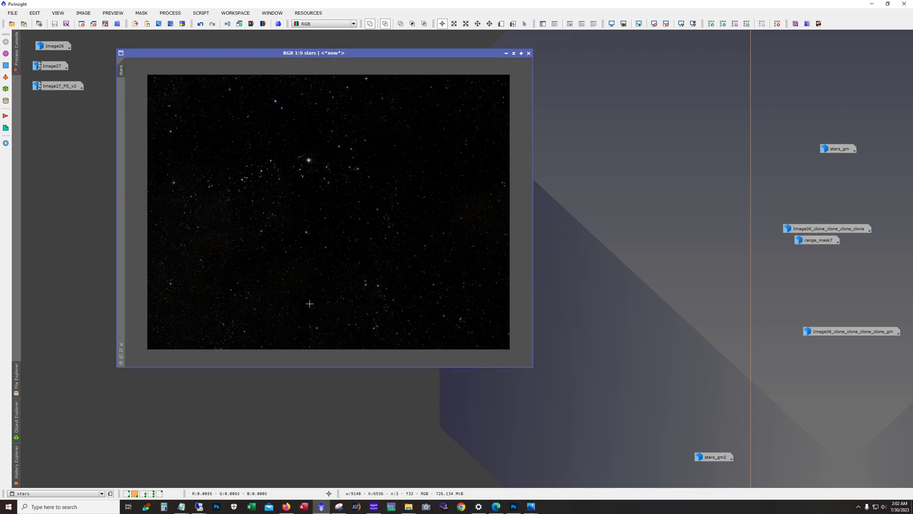
click(506, 53)
Open Image26 and Image27 together and bring Image26 forward to compare them
double_click(56, 47)
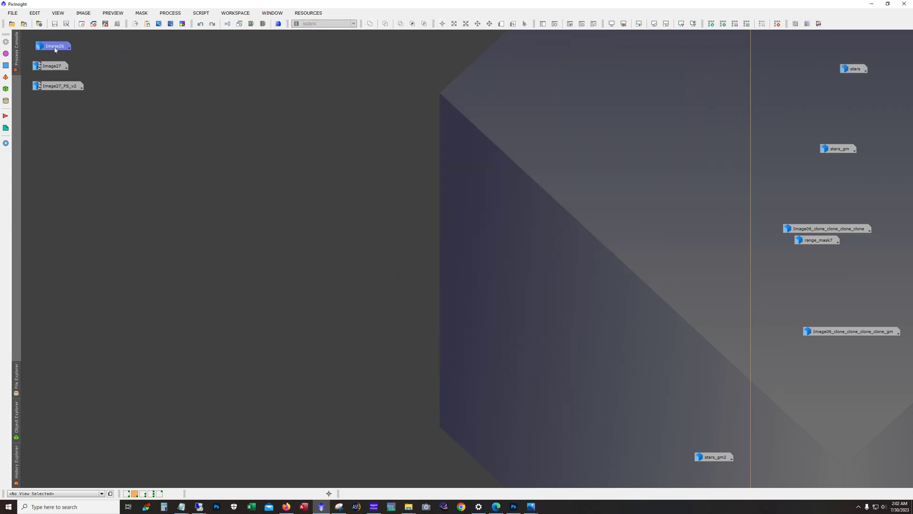
drag(176, 59, 224, 54)
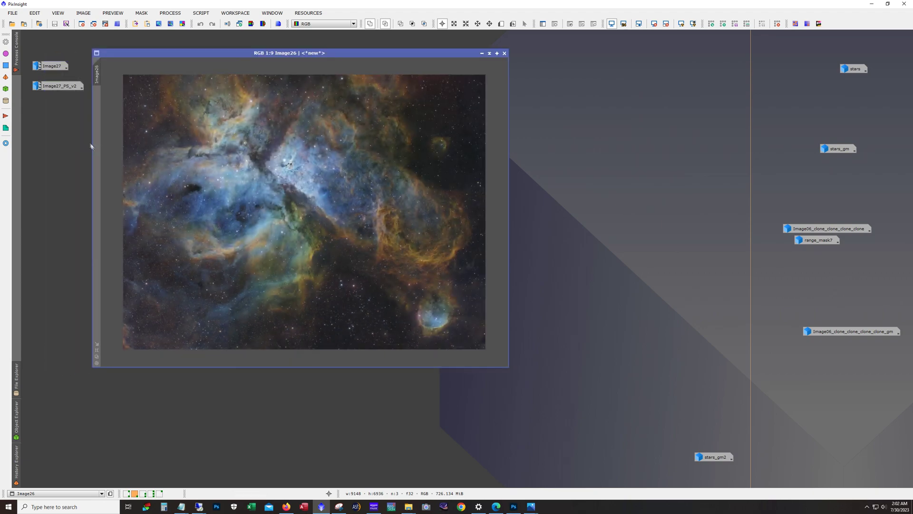
double_click(54, 70)
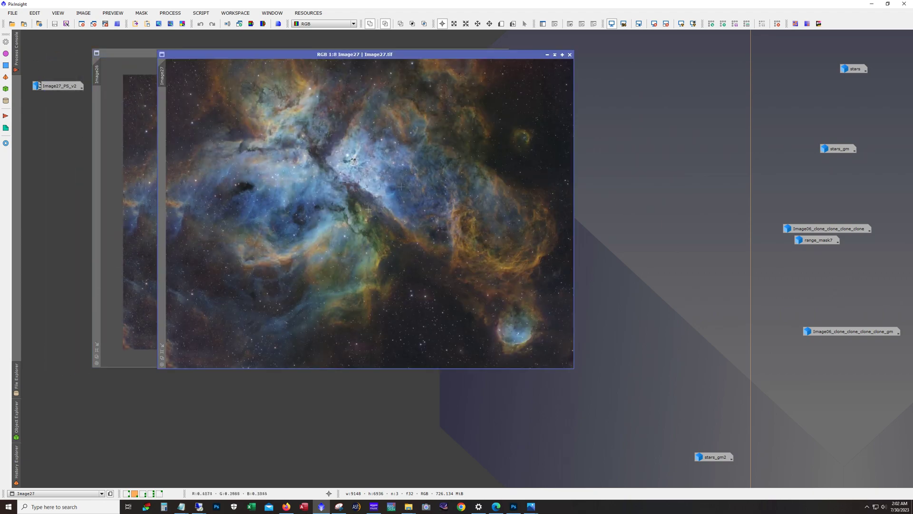
click(151, 167)
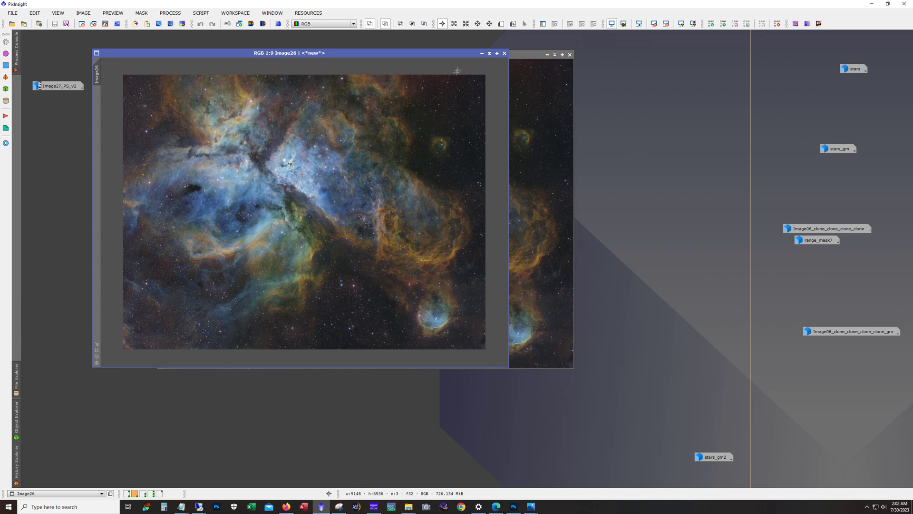
Compare Image26 against Image27 again, iconize Image26, and open Image27_PS_v2
click(482, 53)
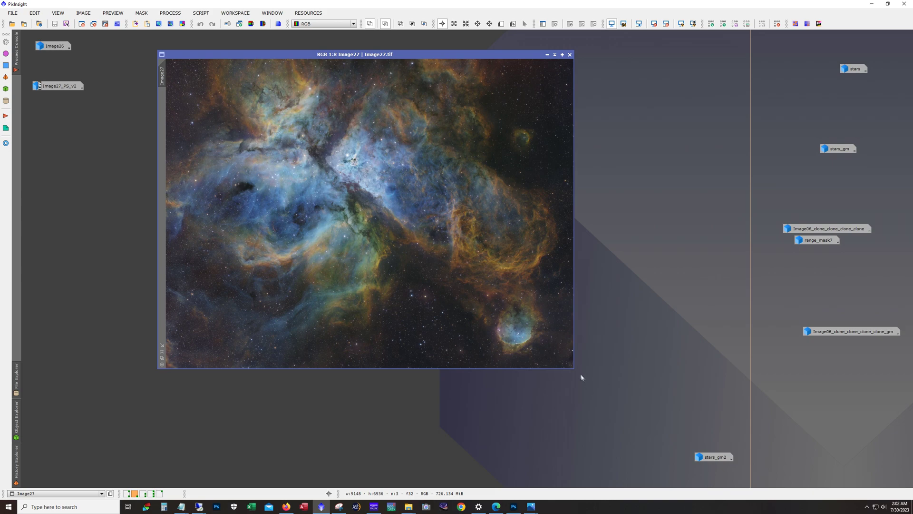
click(50, 47)
double_click(49, 46)
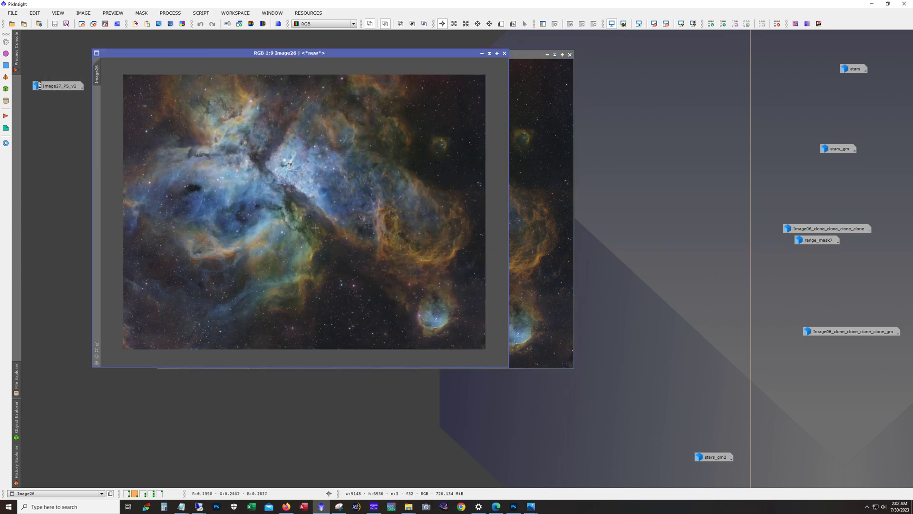
scroll(475, 95, up, 1)
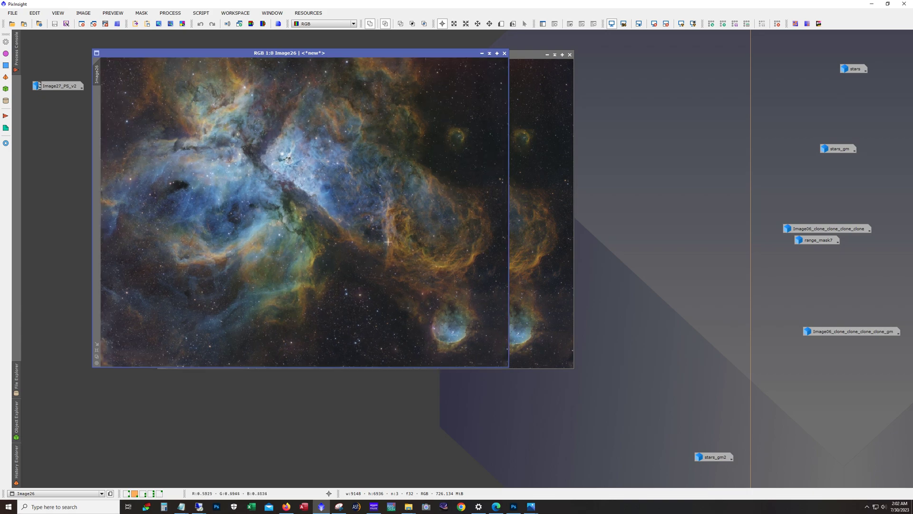
click(482, 55)
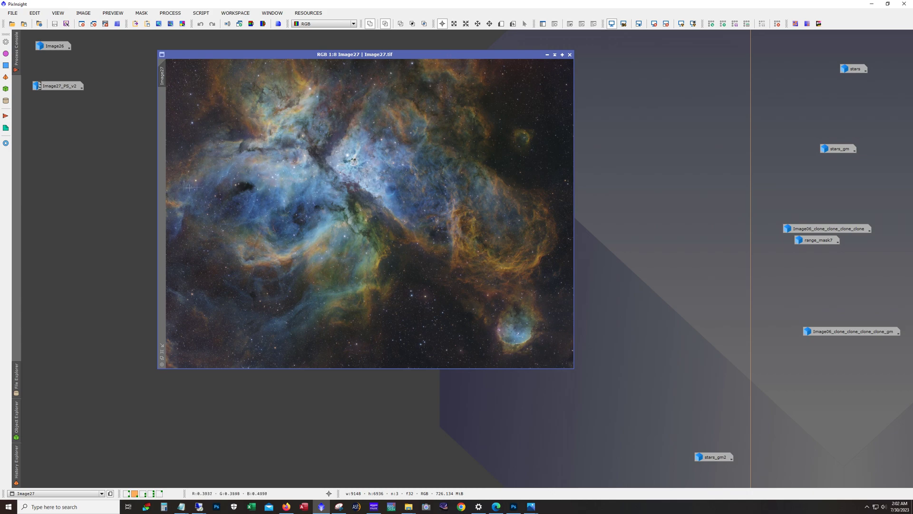
double_click(60, 86)
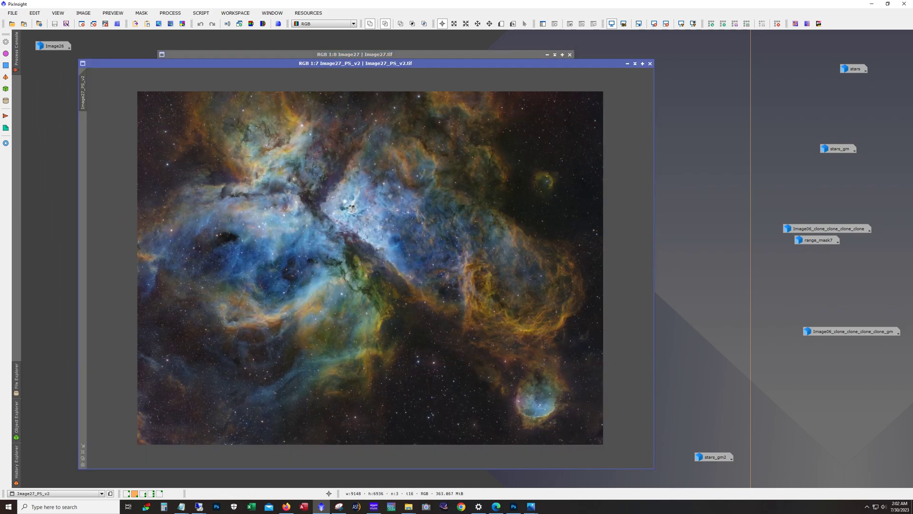
Move the Image27_PS_v2.tif window up and to the right to show the final Carina image
drag(437, 62, 458, 34)
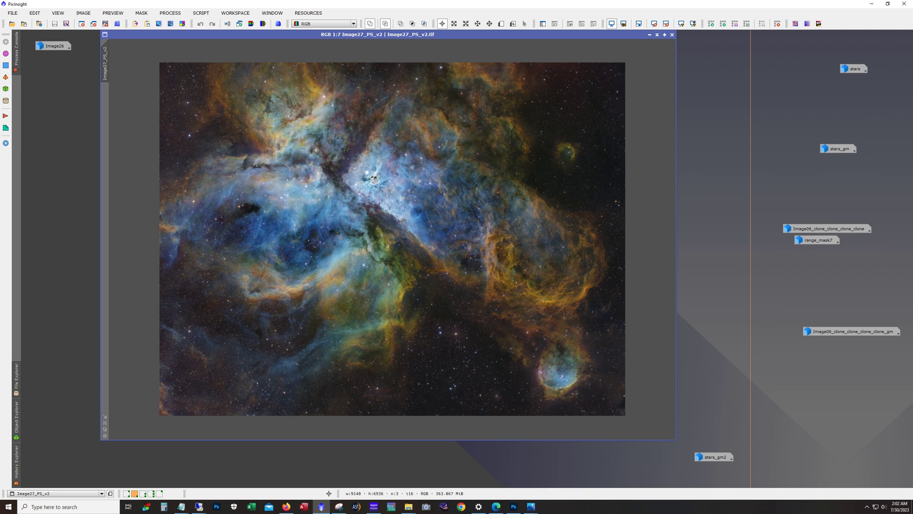